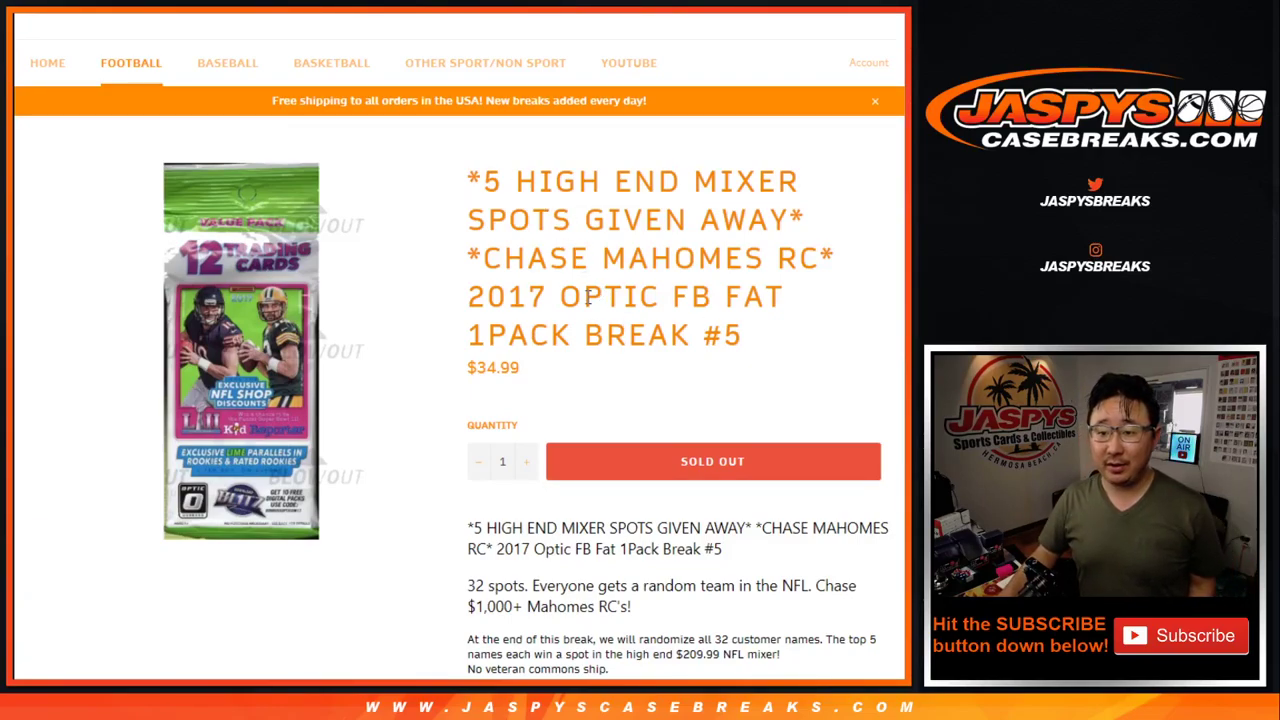
# - Examine the break listing's title, including the product, break number and high end mixer giveaway
pyautogui.moveTo(472, 291); pyautogui.dragTo(732, 292)
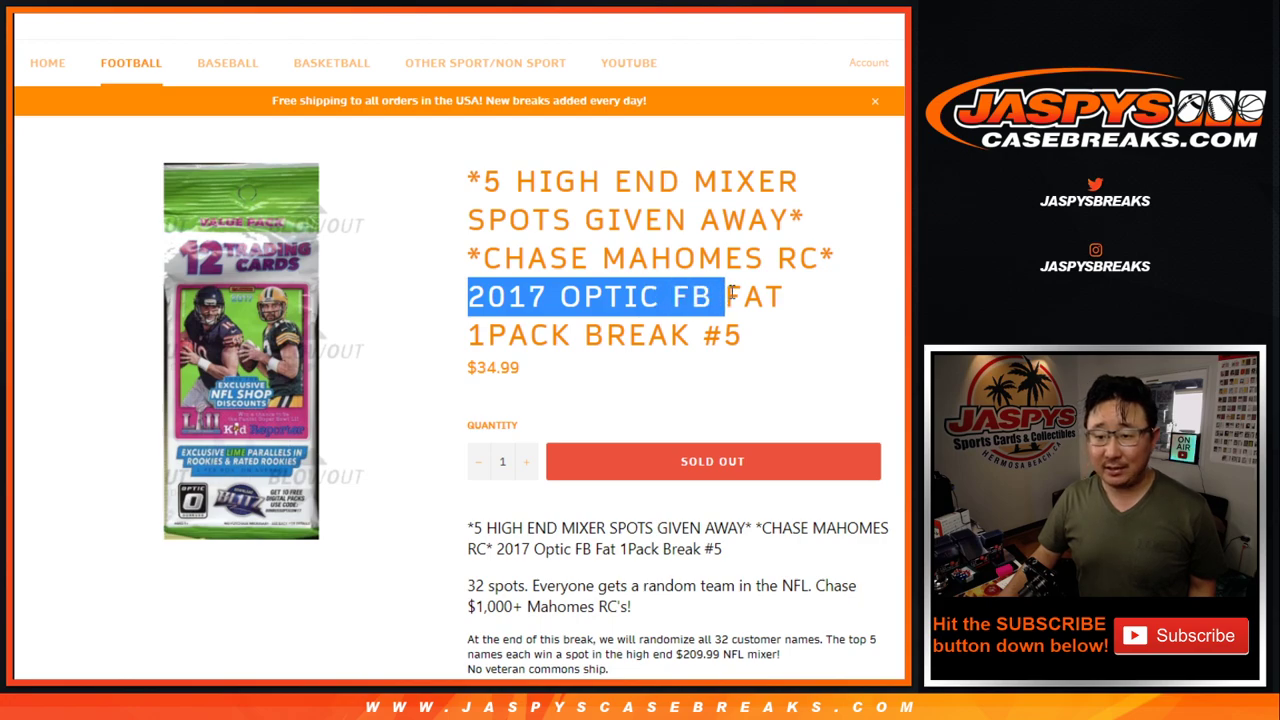
pyautogui.click(710, 296)
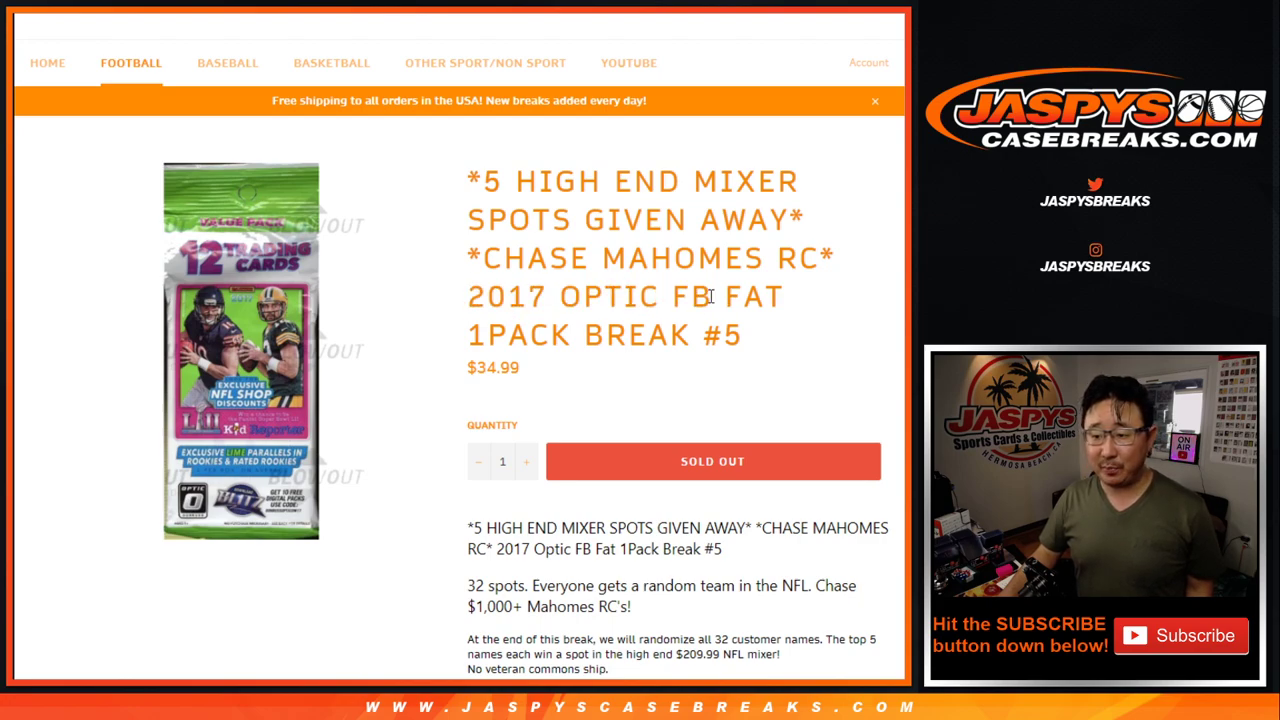
pyautogui.moveTo(717, 333); pyautogui.dragTo(751, 335)
pyautogui.click(752, 337)
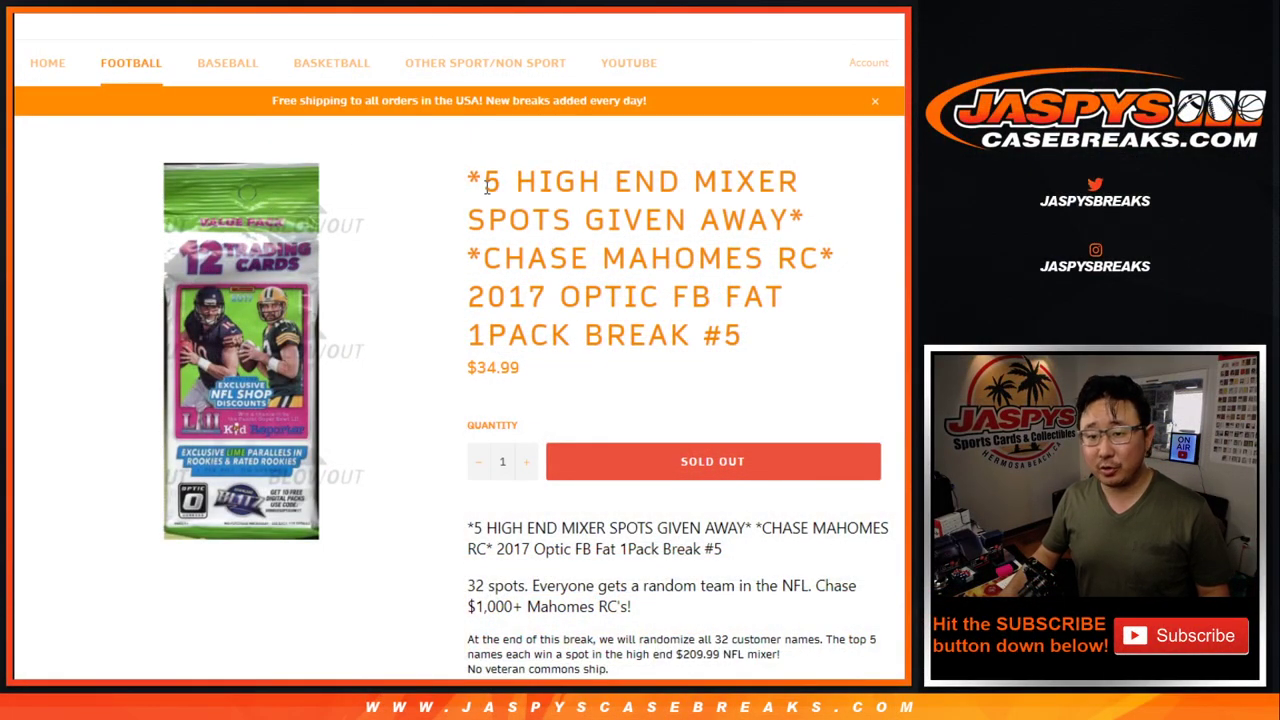
pyautogui.moveTo(485, 180); pyautogui.dragTo(598, 180)
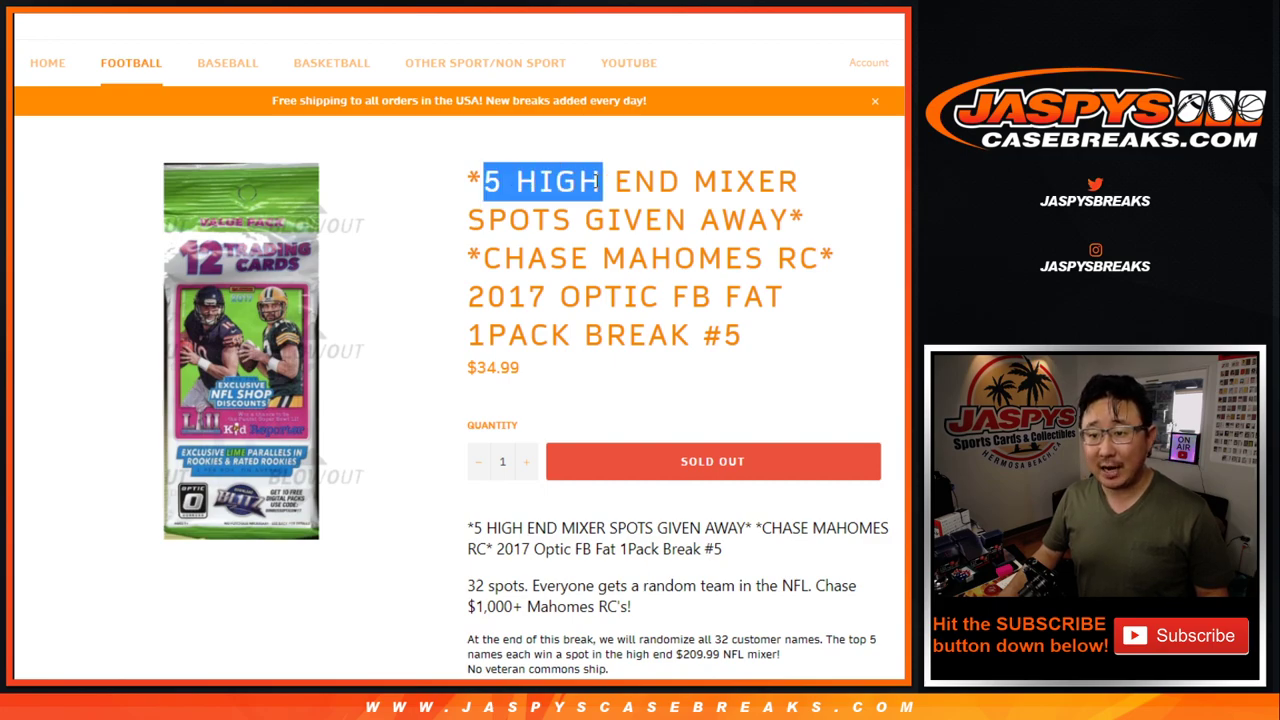
pyautogui.click(597, 181)
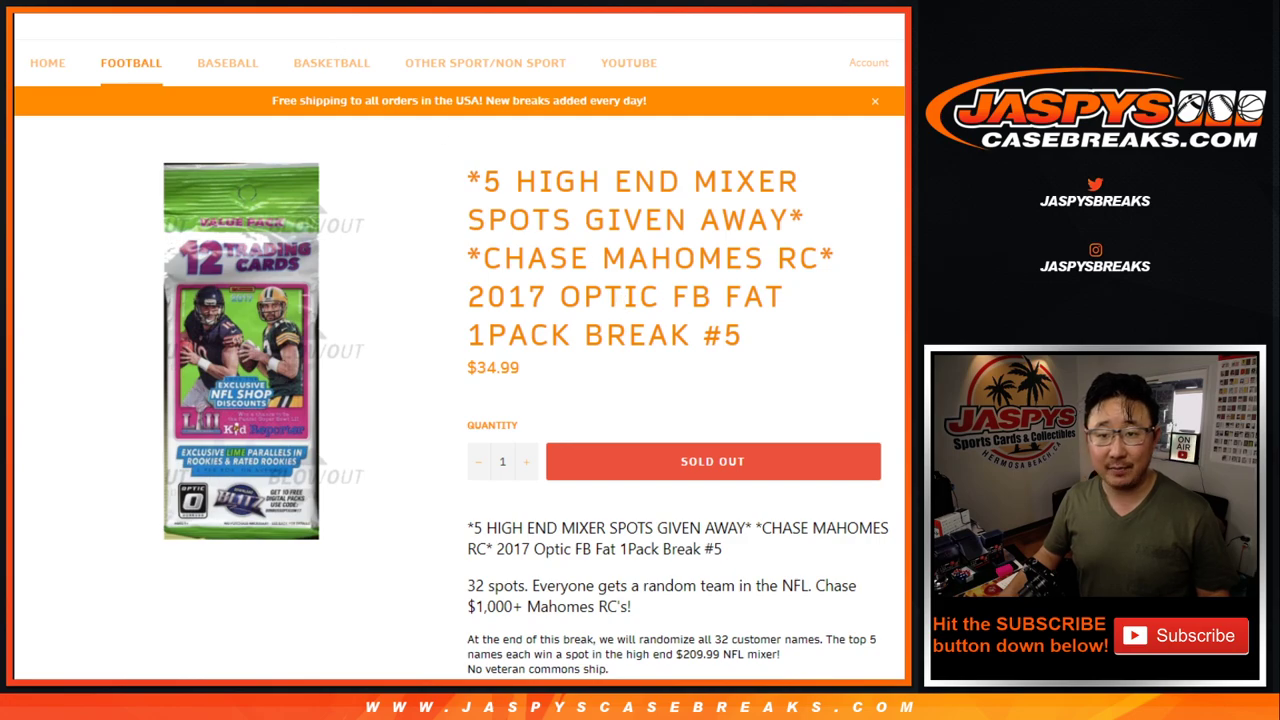
# - Switch to the RANDOM.ORG Dice Roller and roll two virtual dice
pyautogui.hotkey('ctrl', 'Tab')
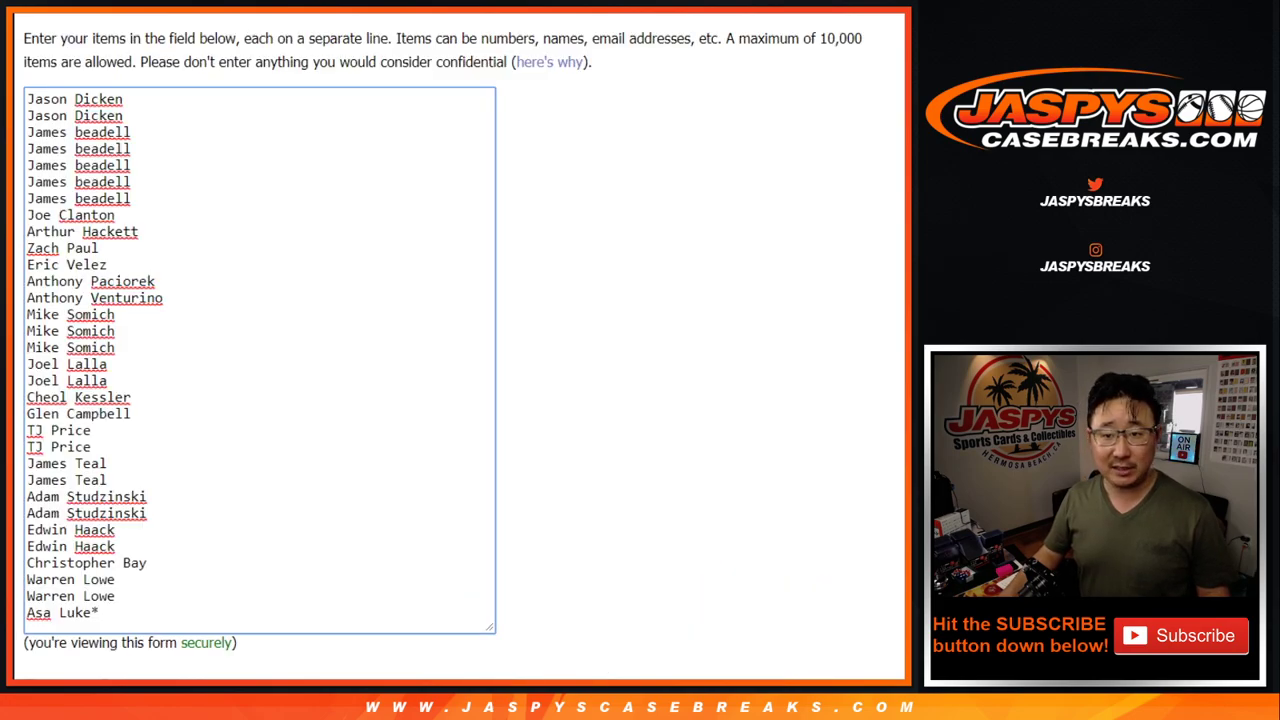
pyautogui.hotkey('ctrl', 'Tab')
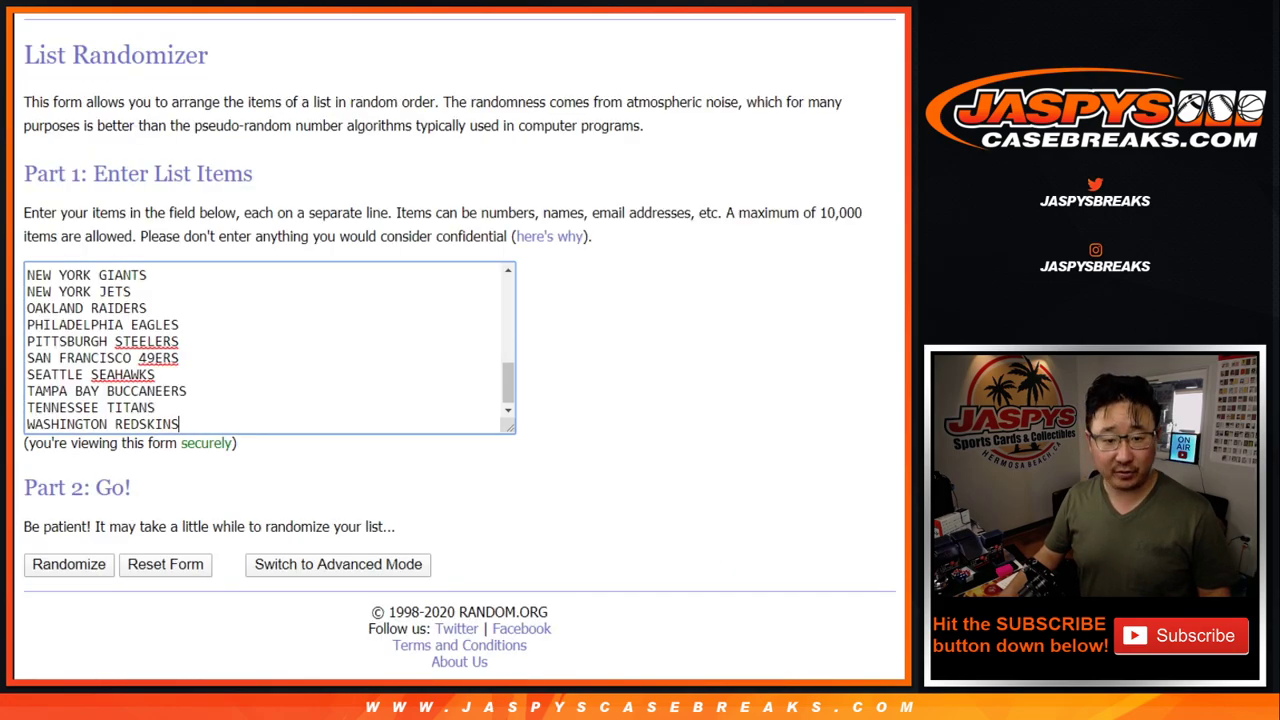
pyautogui.hotkey('ctrl', 'Tab')
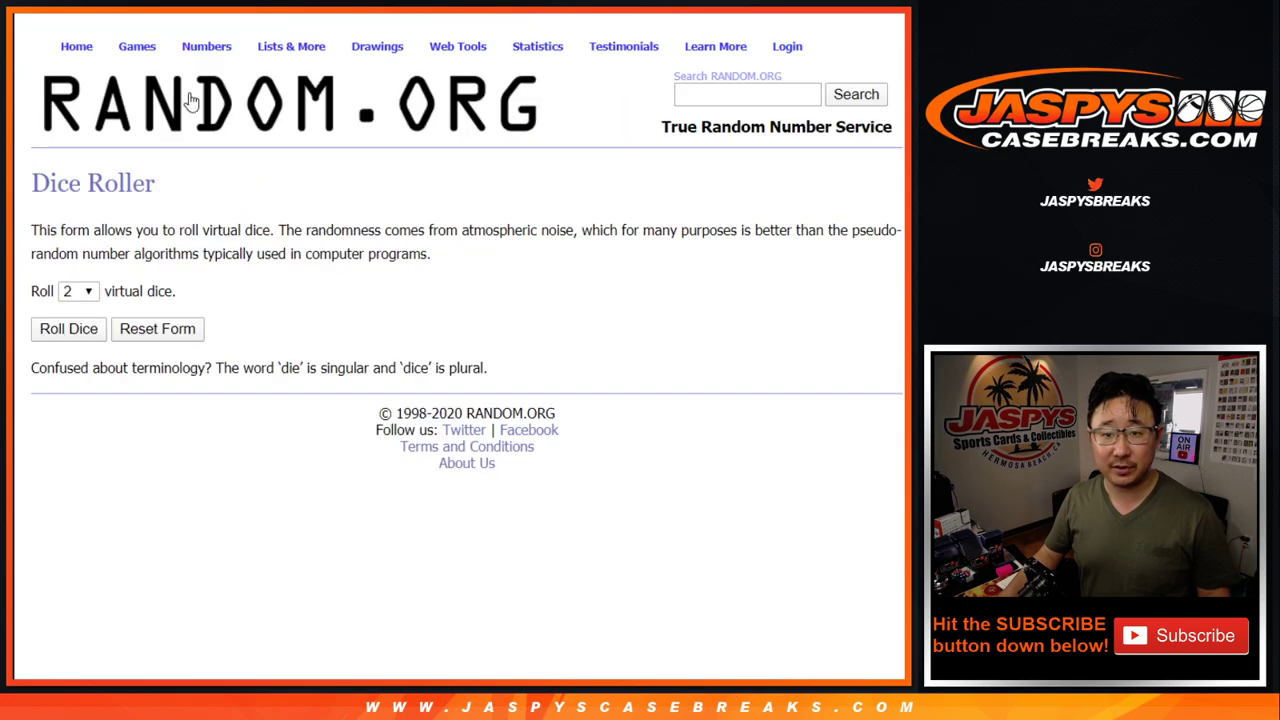
pyautogui.click(55, 335)
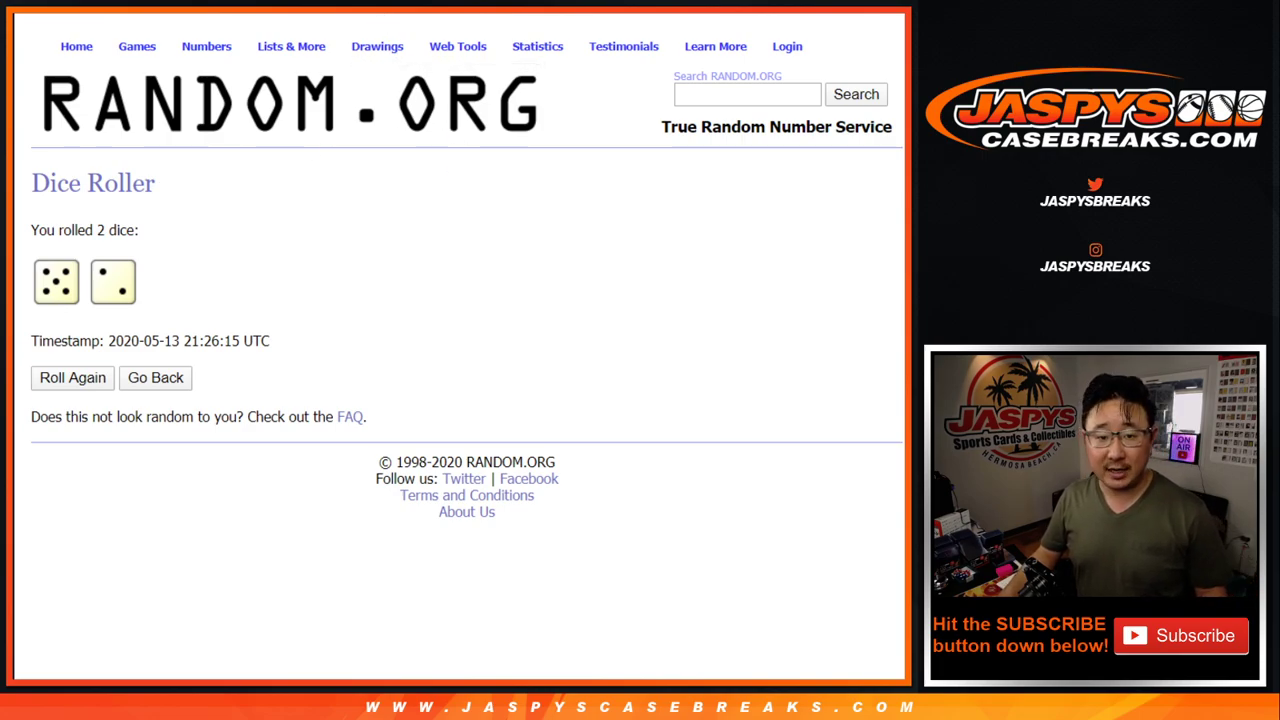
# - Randomize the list of customer names seven times in the List Randomizer
pyautogui.hotkey('ctrl', 'Tab')
pyautogui.scroll(-3, 666, 306)
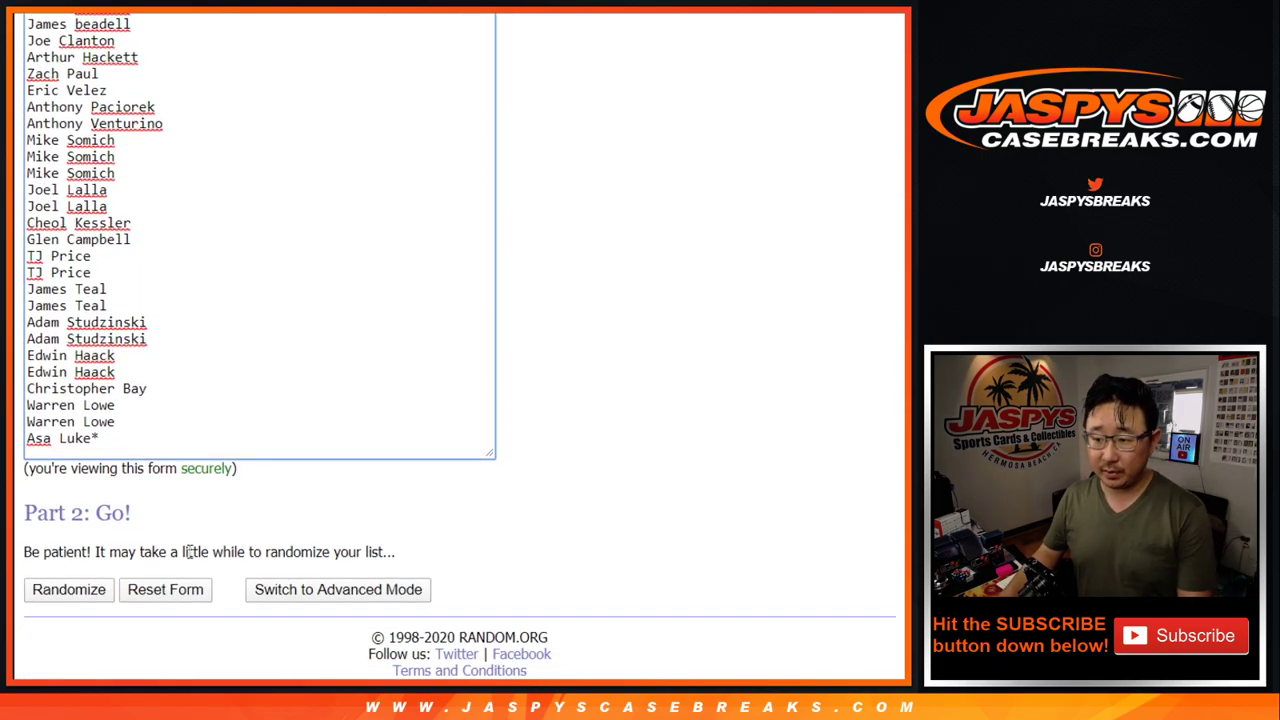
pyautogui.click(60, 591)
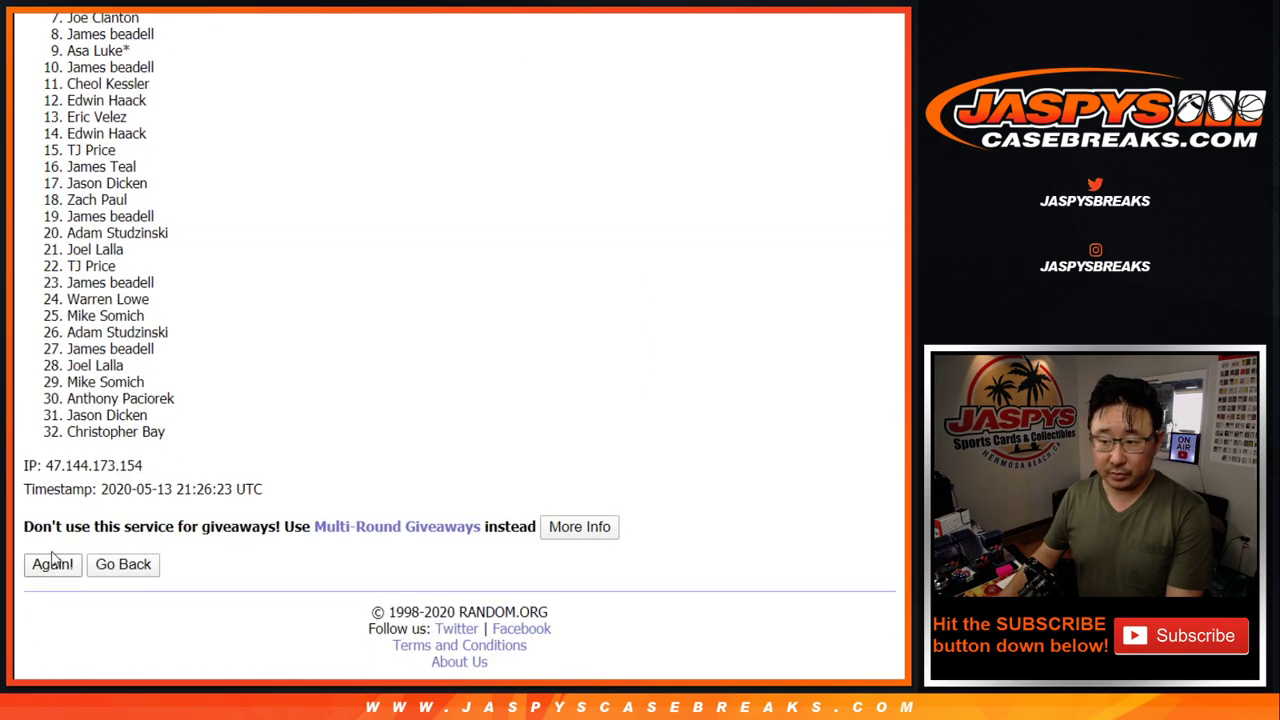
pyautogui.click(52, 566)
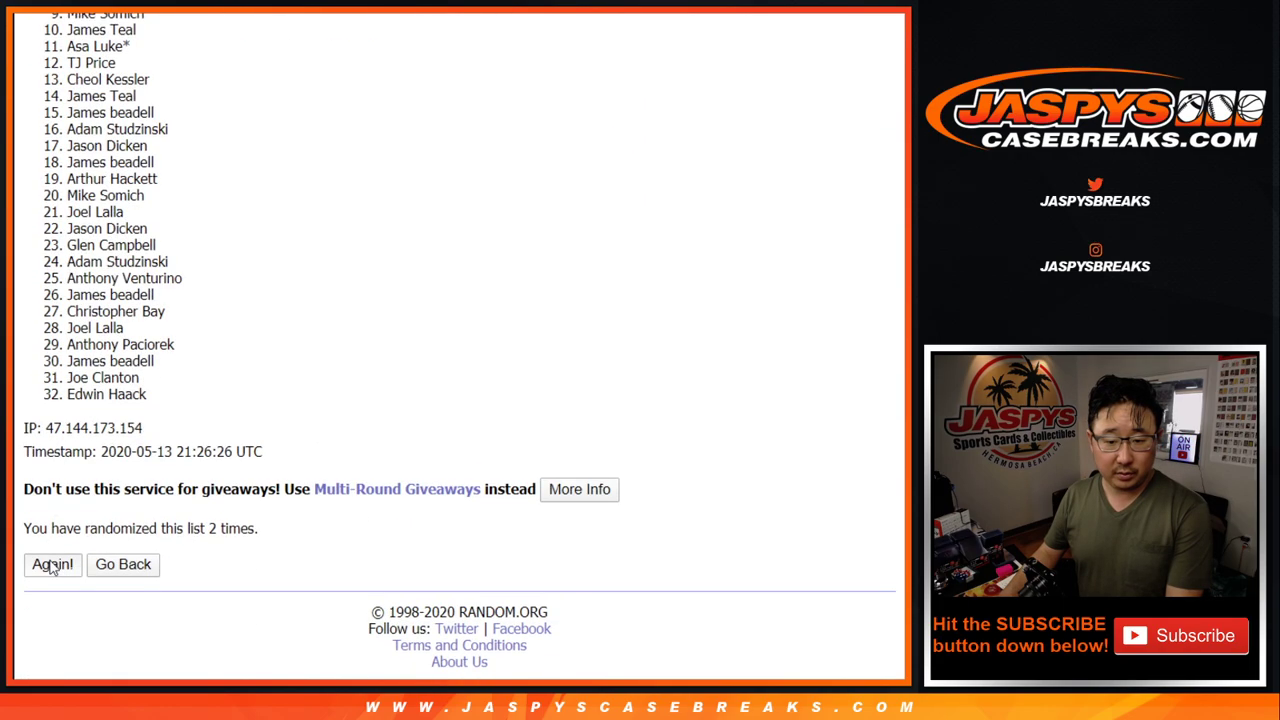
pyautogui.click(52, 566)
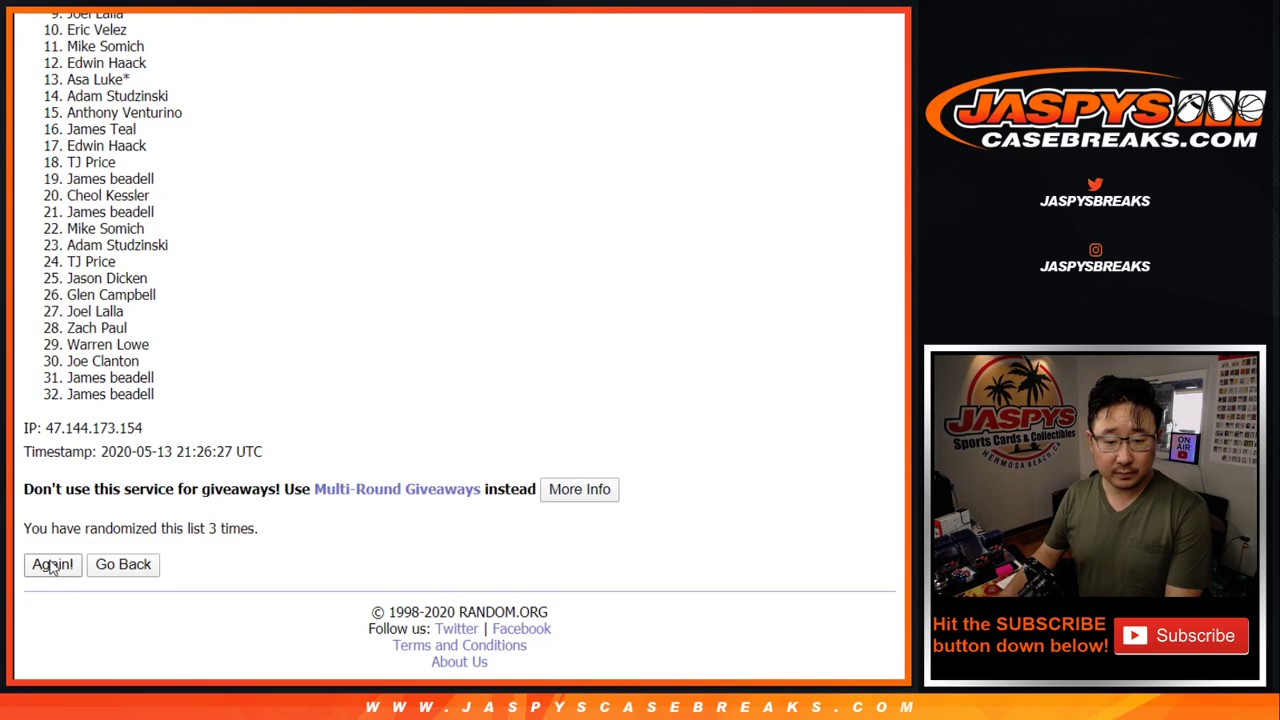
pyautogui.click(52, 566)
pyautogui.click(52, 566)
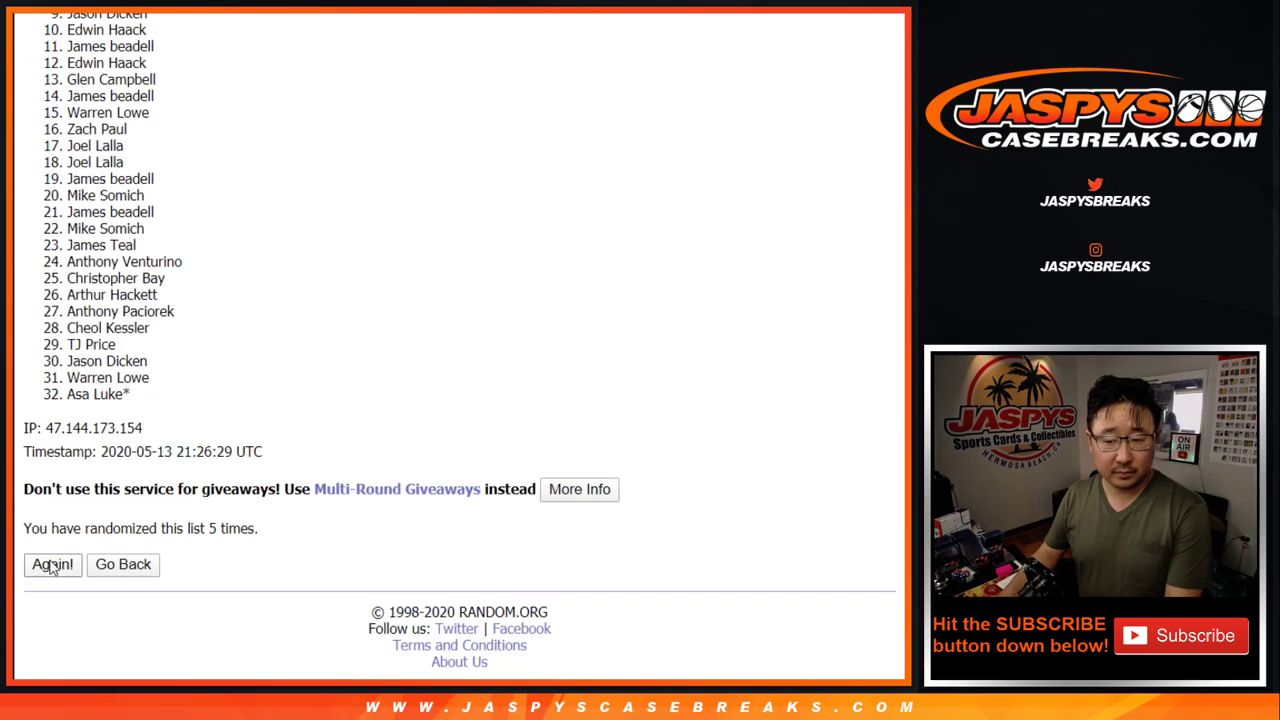
pyautogui.click(52, 566)
pyautogui.scroll(-4, 52, 566)
pyautogui.click(52, 566)
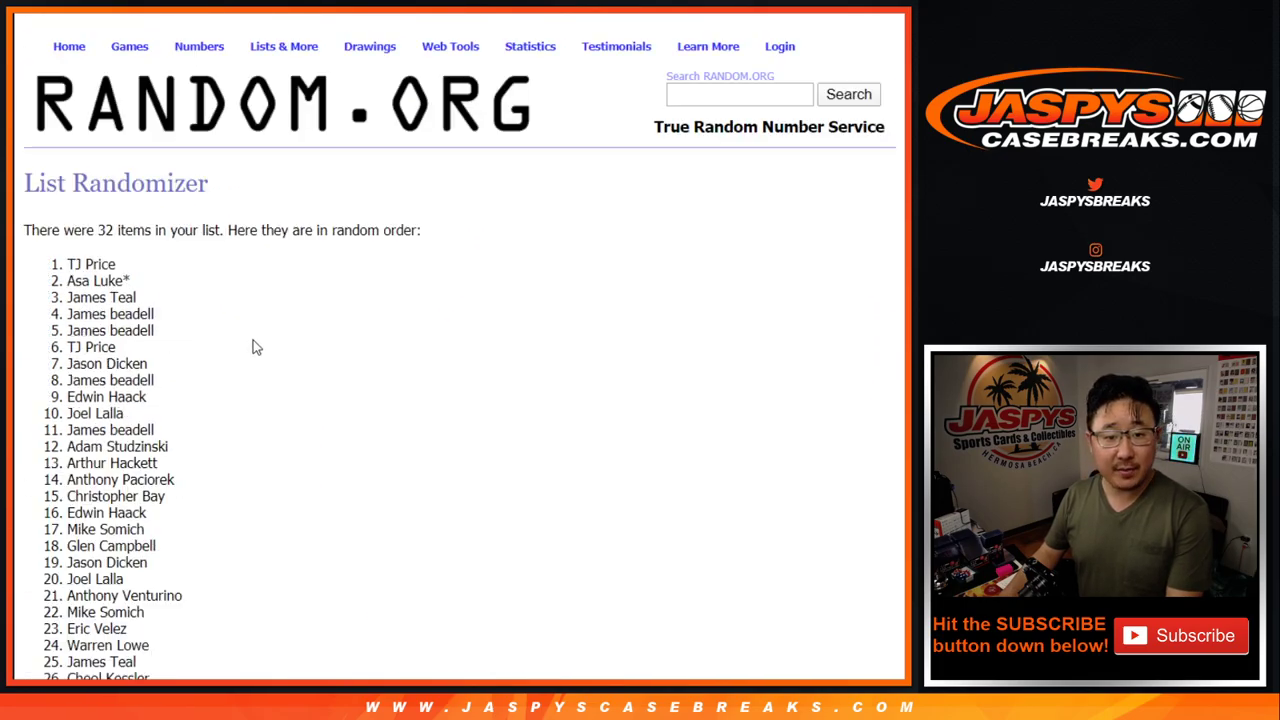
# - Copy all 32 randomized customer names and paste them into the Google Sheets spreadsheet from cell A1 down
pyautogui.scroll(-4, 245, 330)
pyautogui.scroll(4, 160, 320)
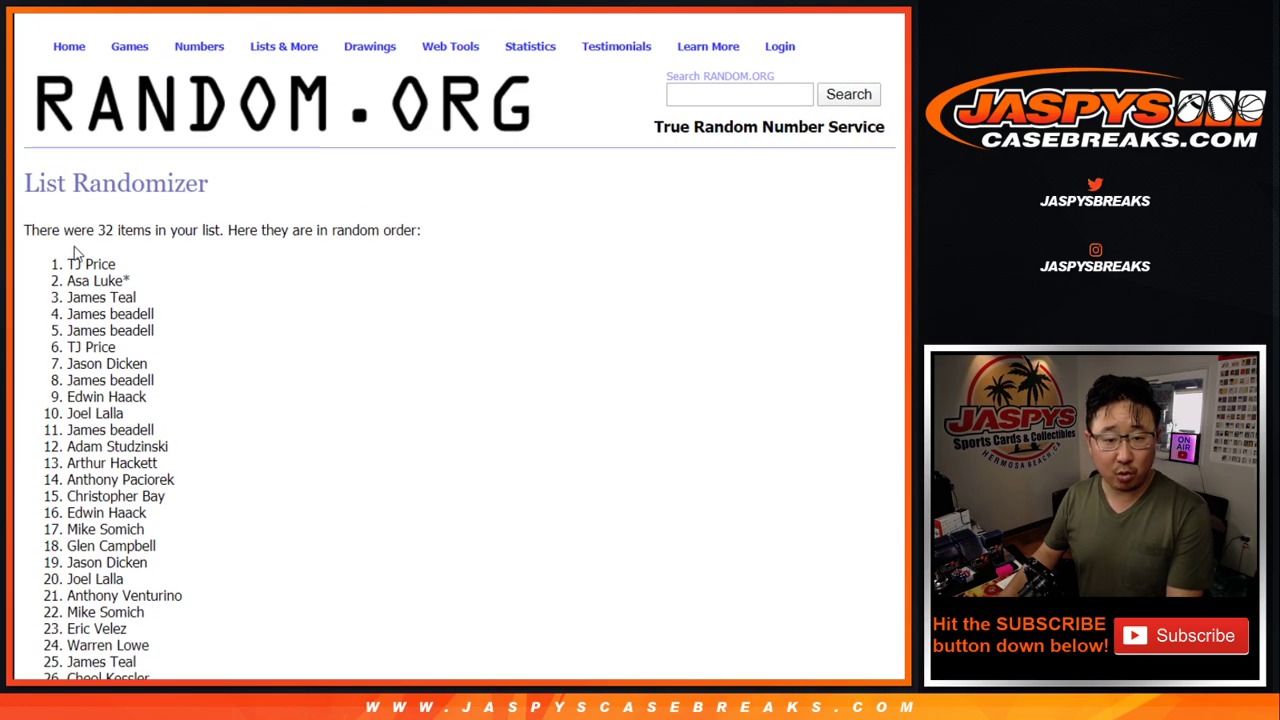
pyautogui.moveTo(73, 253); pyautogui.dragTo(157, 397)
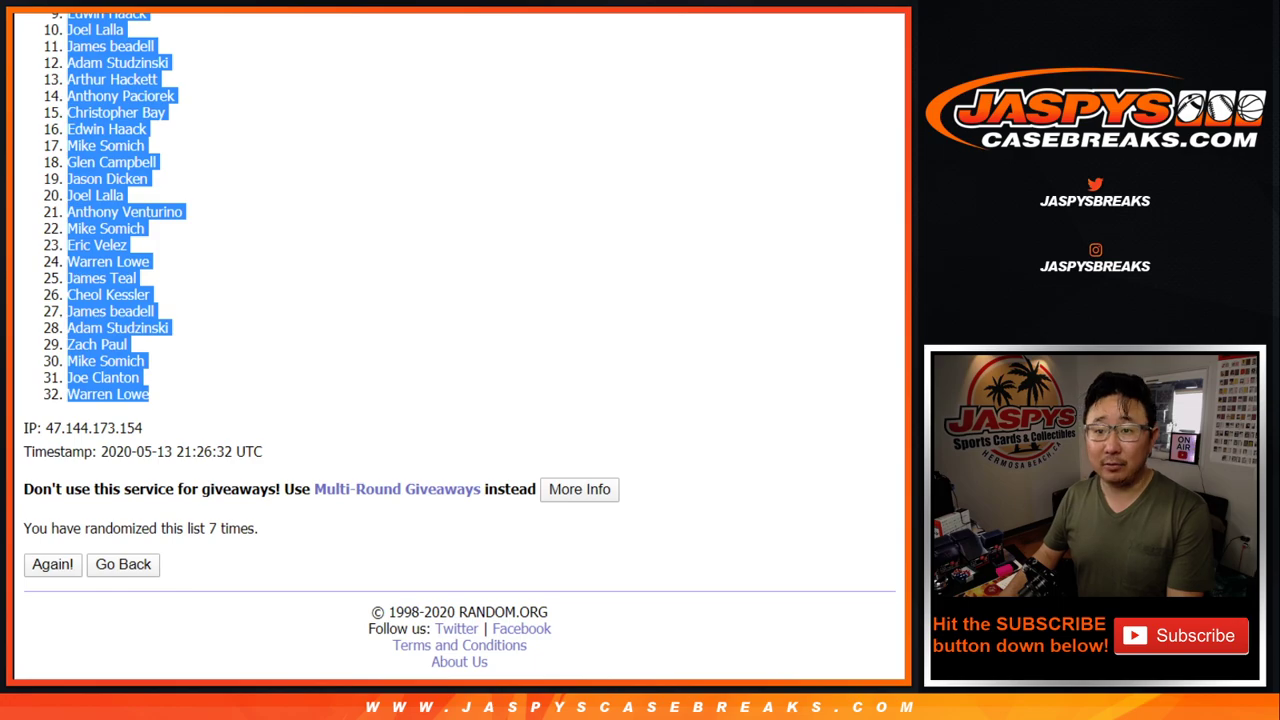
pyautogui.hotkey('alt', 'Tab')
pyautogui.rightClick(130, 167)
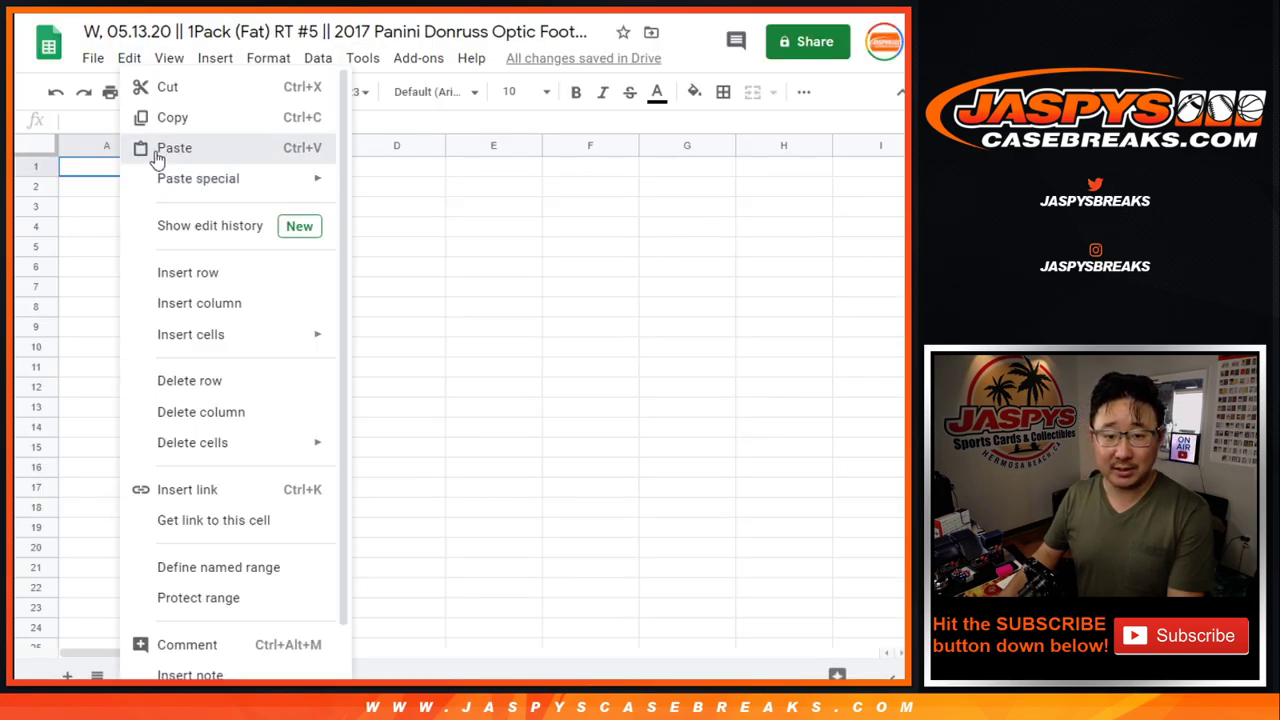
pyautogui.click(157, 152)
pyautogui.scroll(-4, 329, 385)
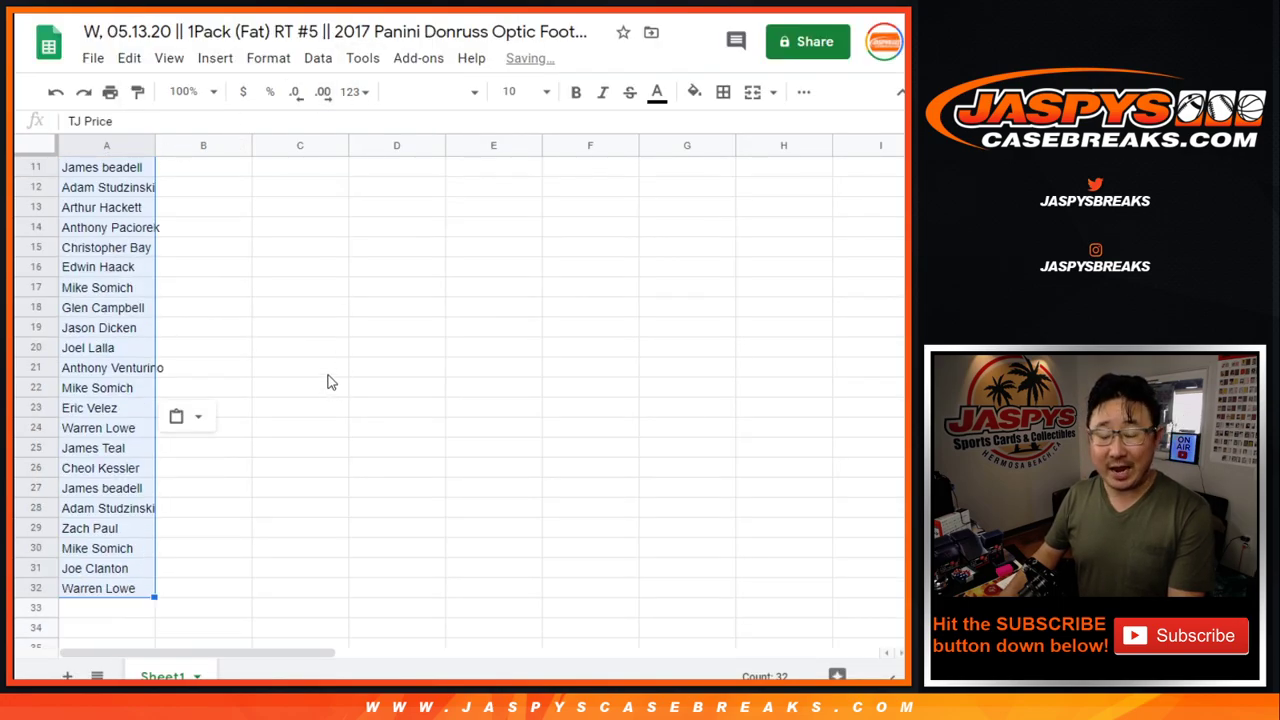
pyautogui.scroll(4, 337, 366)
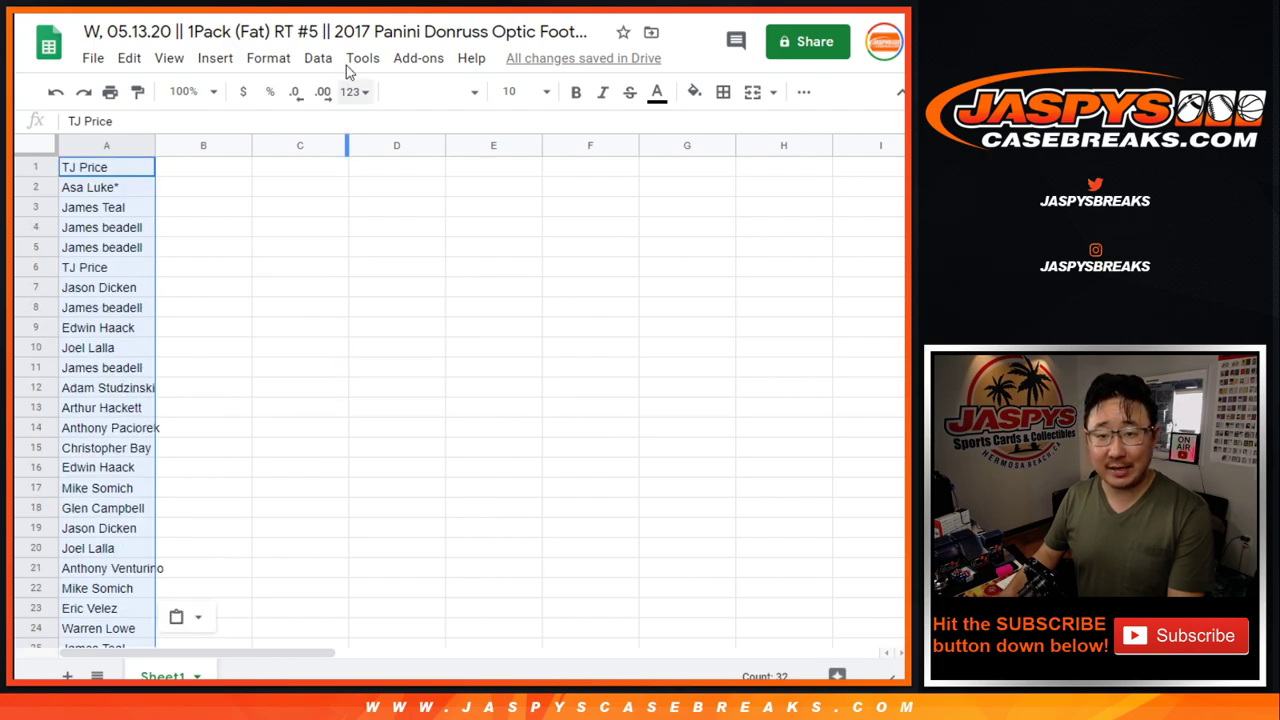
# - Return to the List Randomizer holding the NFL teams and randomize that list seven times
pyautogui.hotkey('alt', 'Tab')
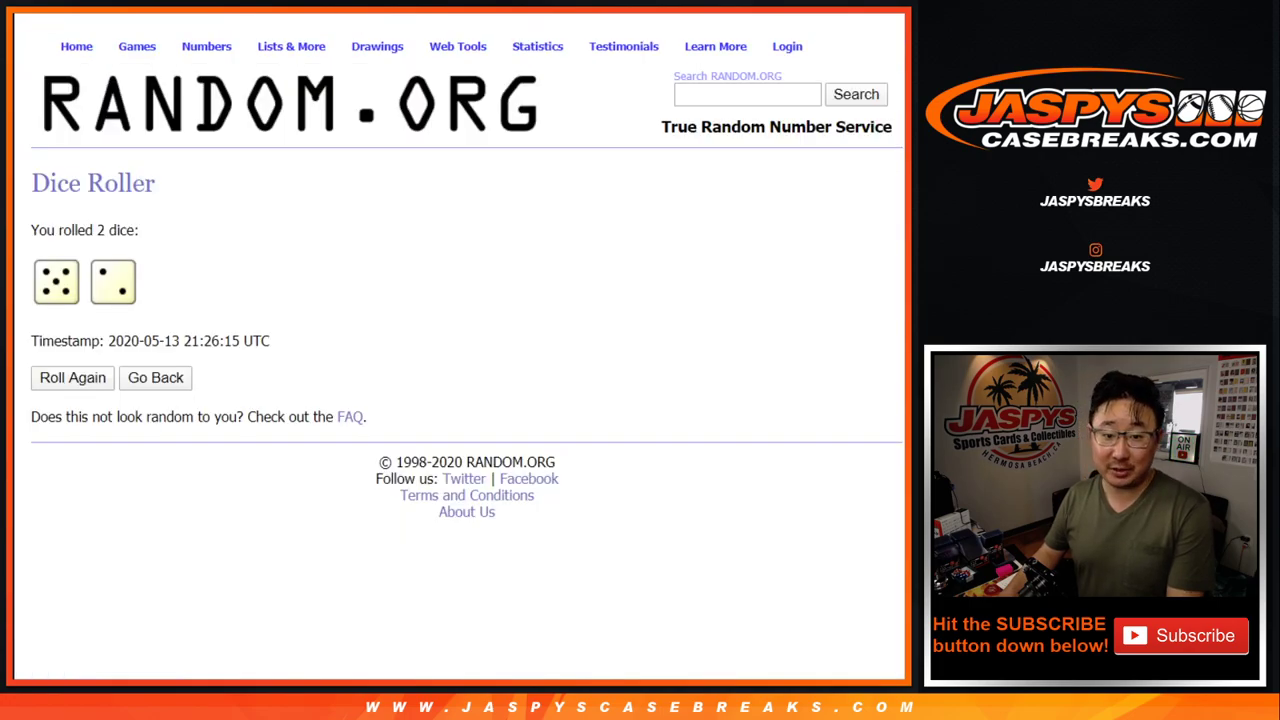
pyautogui.hotkey('ctrl', 'Tab')
pyautogui.hotkey('ctrl', 'Tab')
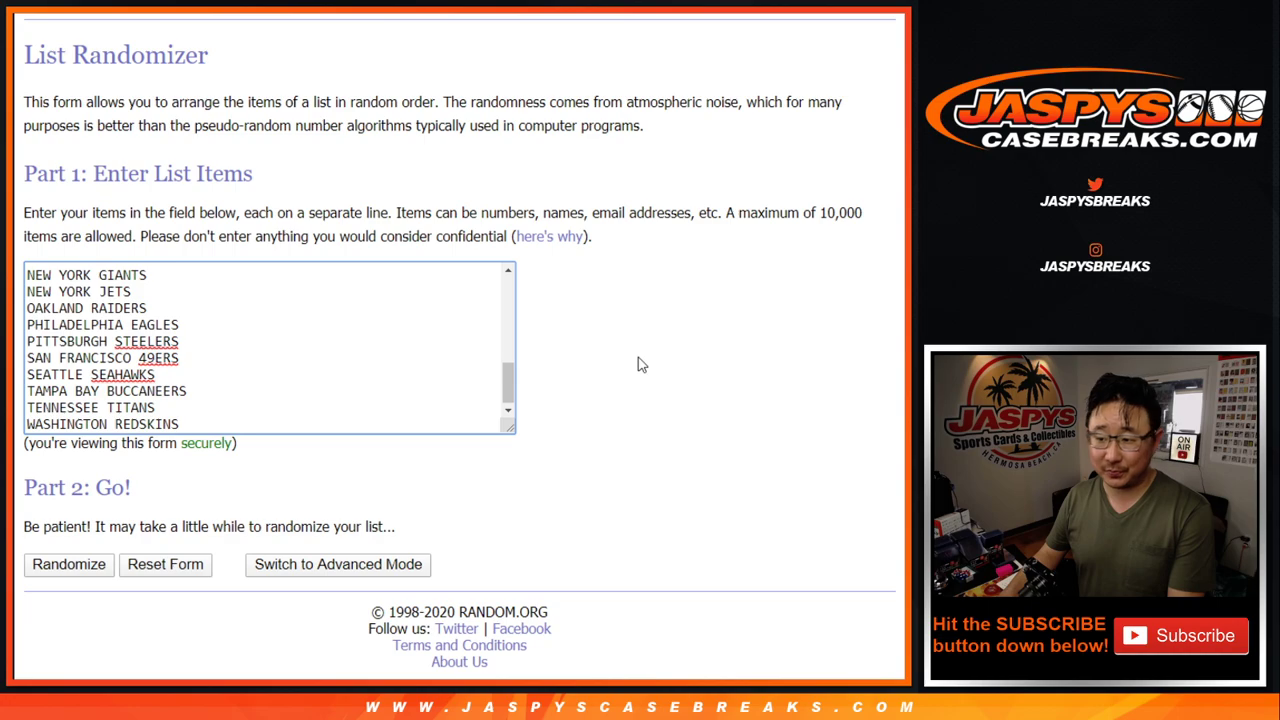
pyautogui.hotkey('ctrl', 'Tab')
pyautogui.hotkey('ctrl', 'shift', 'Tab')
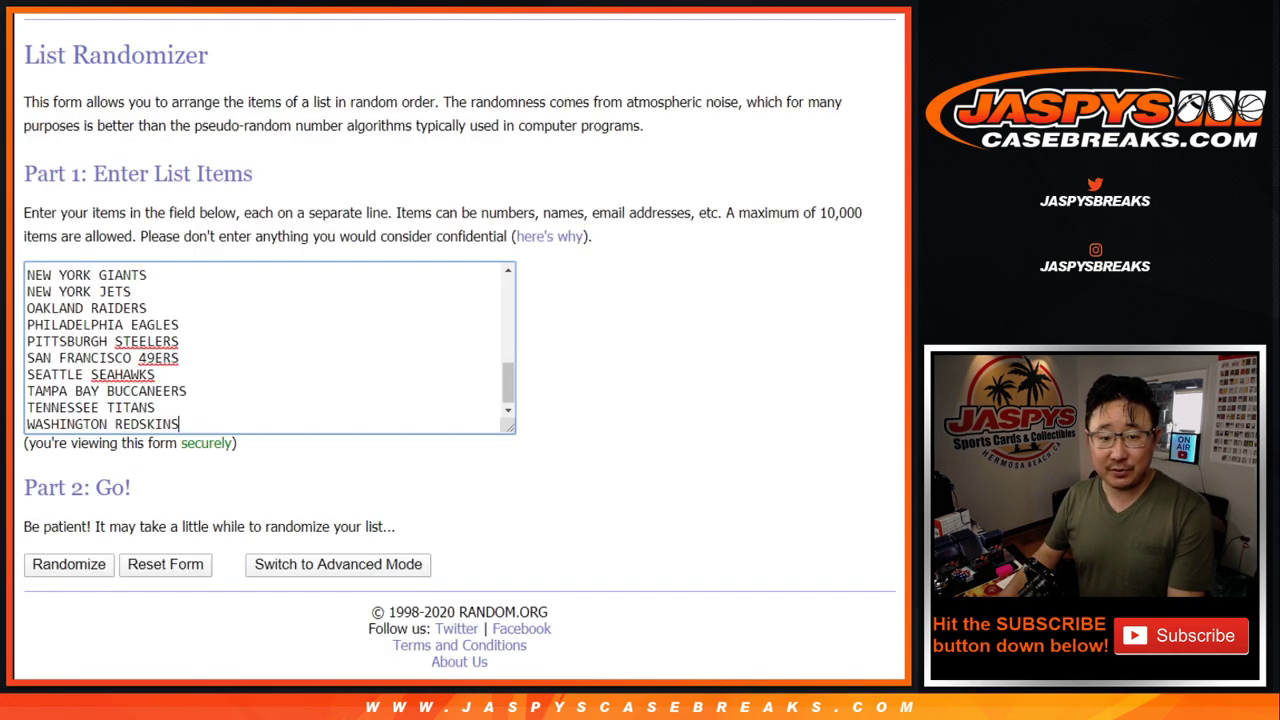
pyautogui.click(50, 567)
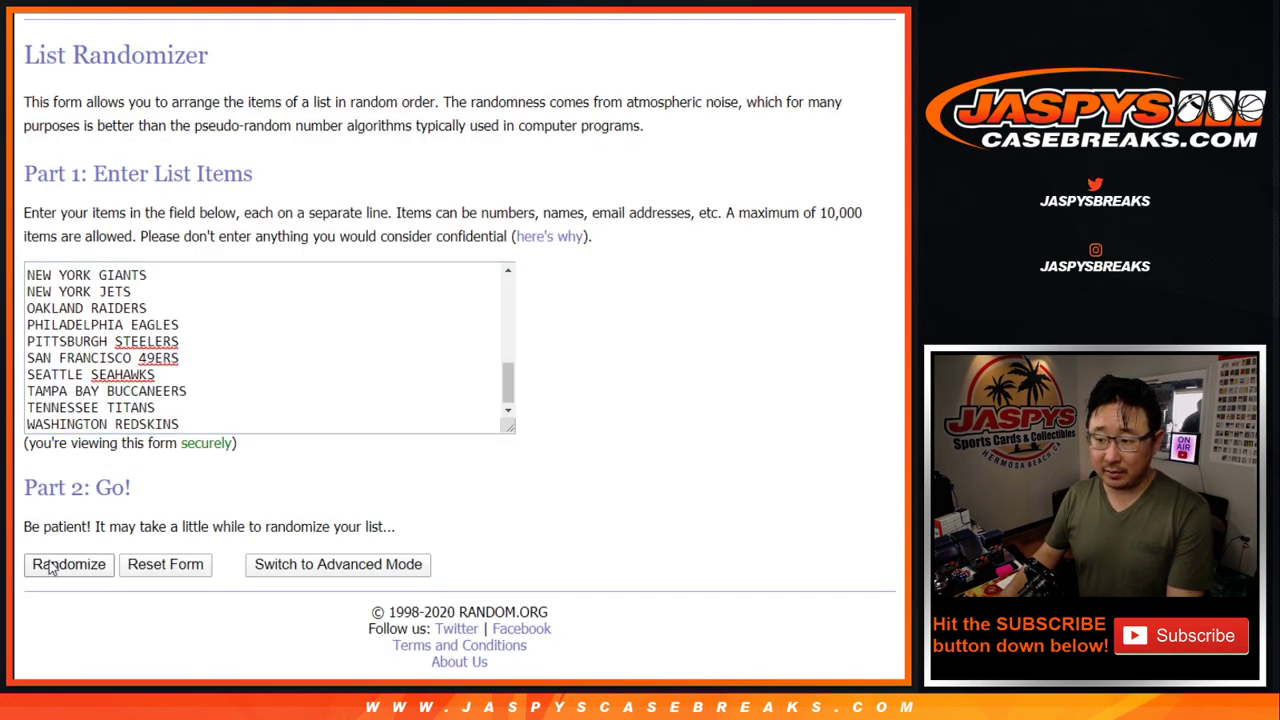
pyautogui.click(50, 565)
pyautogui.scroll(-5, 50, 567)
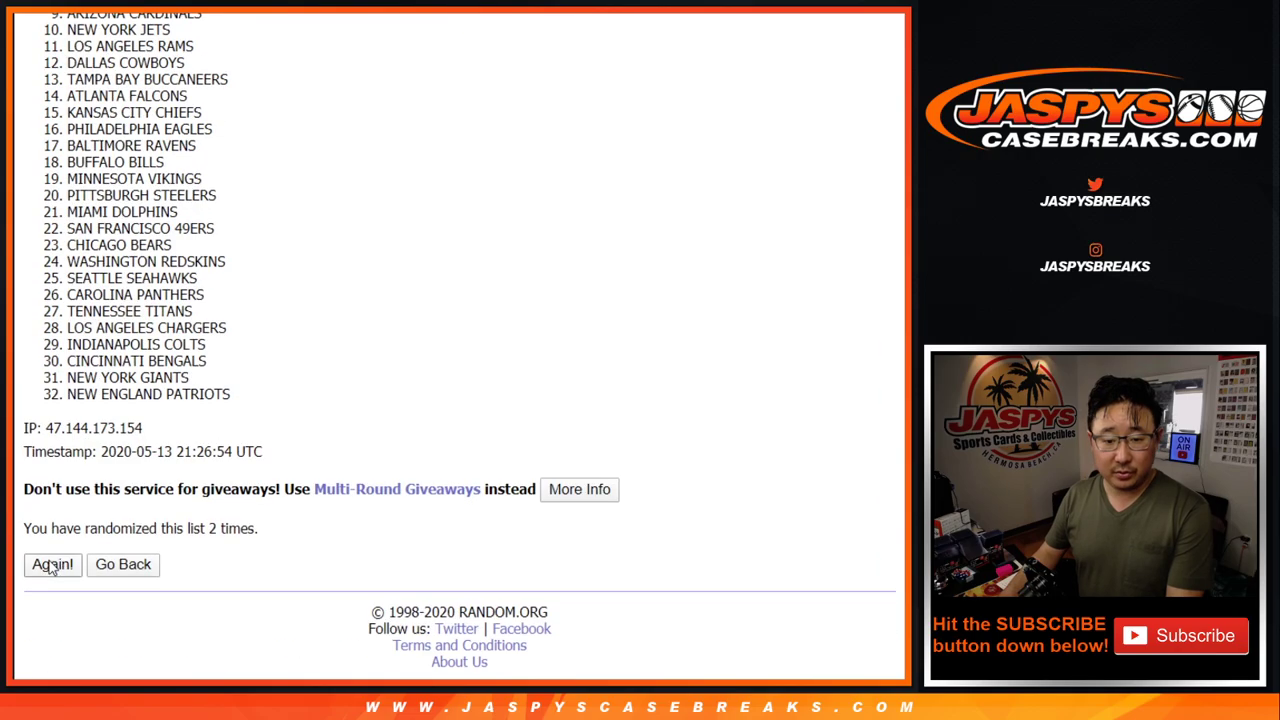
pyautogui.click(52, 565)
pyautogui.click(52, 565)
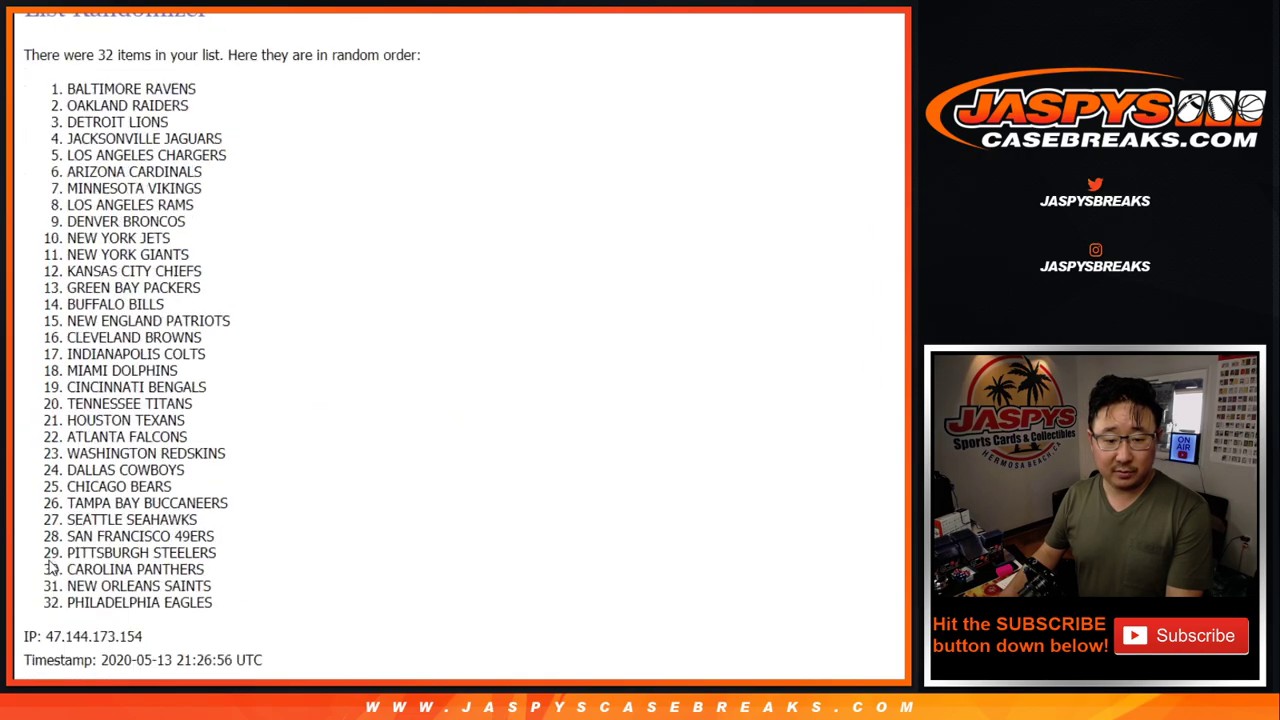
pyautogui.click(52, 565)
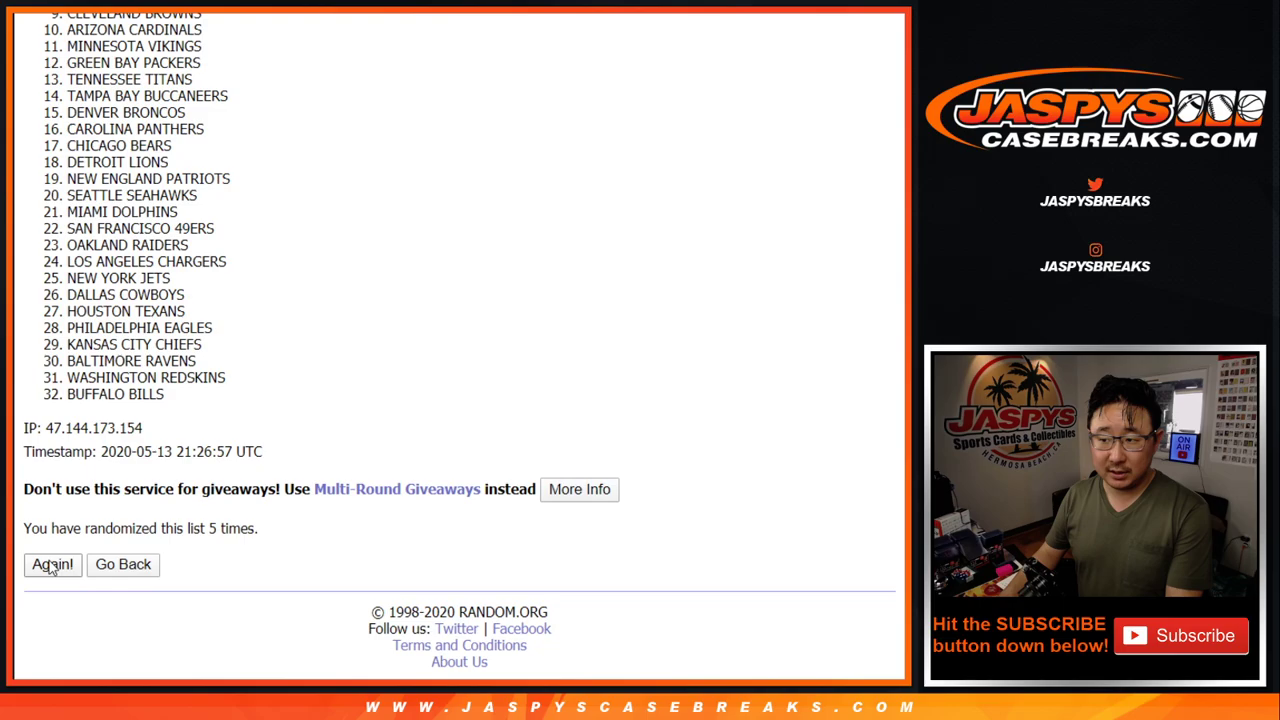
pyautogui.click(52, 565)
pyautogui.press('Return')
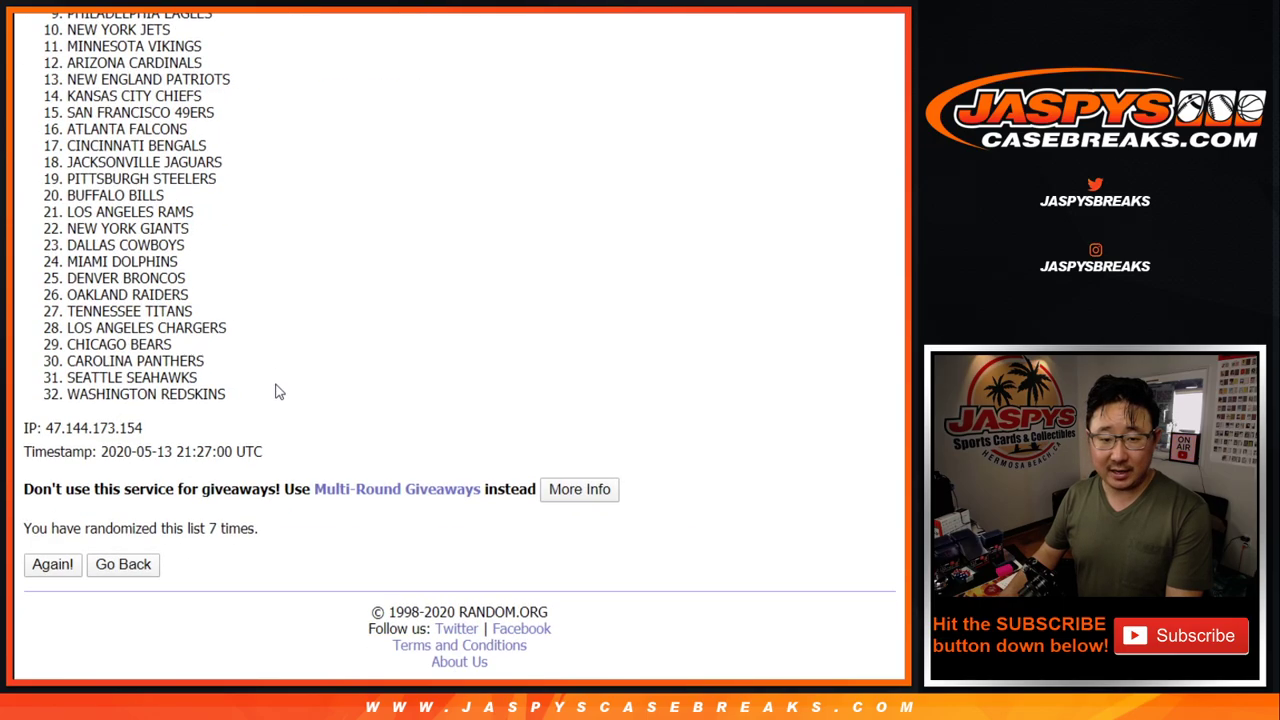
# - Copy all 32 randomized team names and paste them beside the customer names in Google Sheets, starting at cell B1
pyautogui.scroll(4, 279, 376)
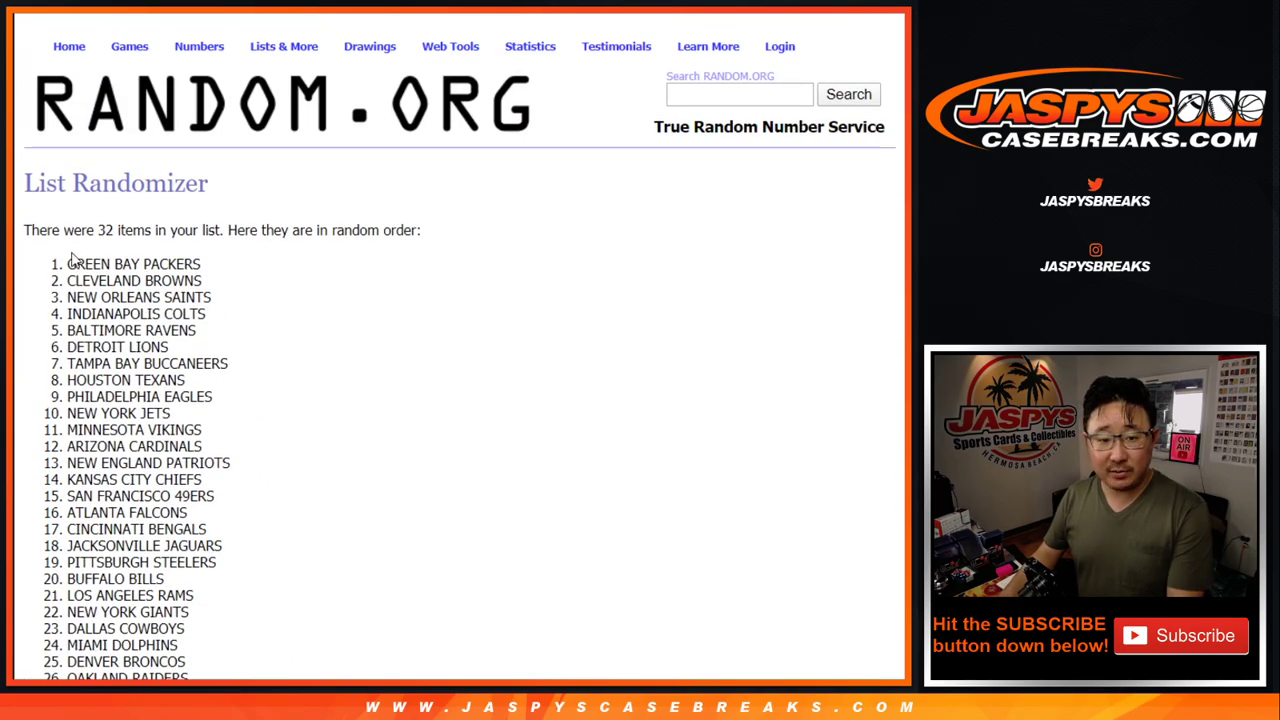
pyautogui.moveTo(70, 262); pyautogui.dragTo(236, 418)
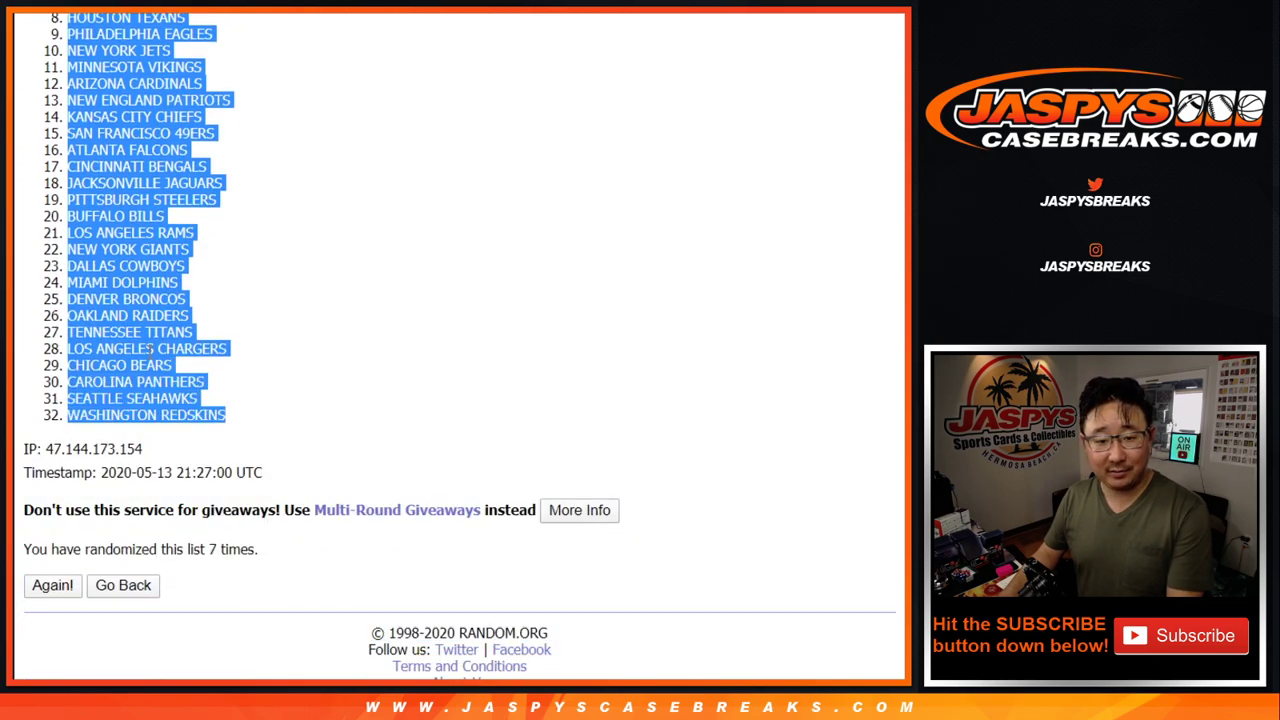
pyautogui.hotkey('ctrl', 'c')
pyautogui.hotkey('alt', 'Tab')
pyautogui.click(209, 170)
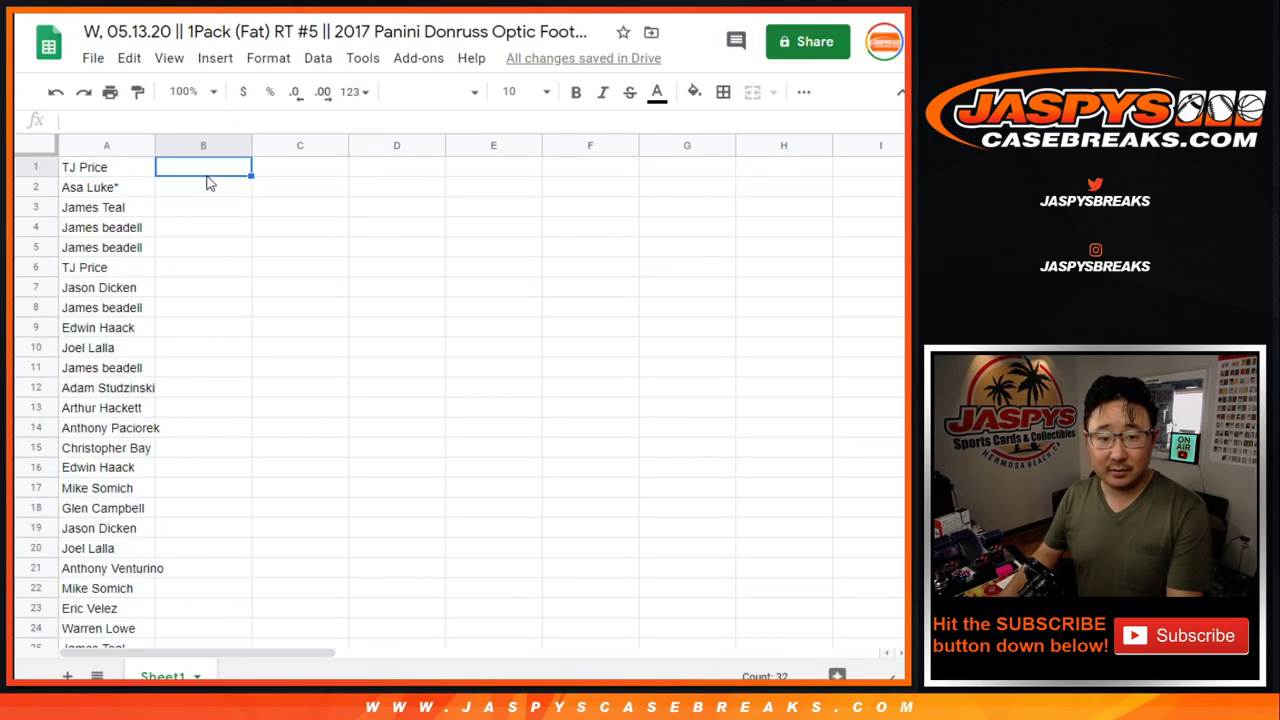
pyautogui.rightClick(209, 170)
pyautogui.click(250, 146)
# - Format the entire sheet with the Nunito font at size 12
pyautogui.click(40, 145)
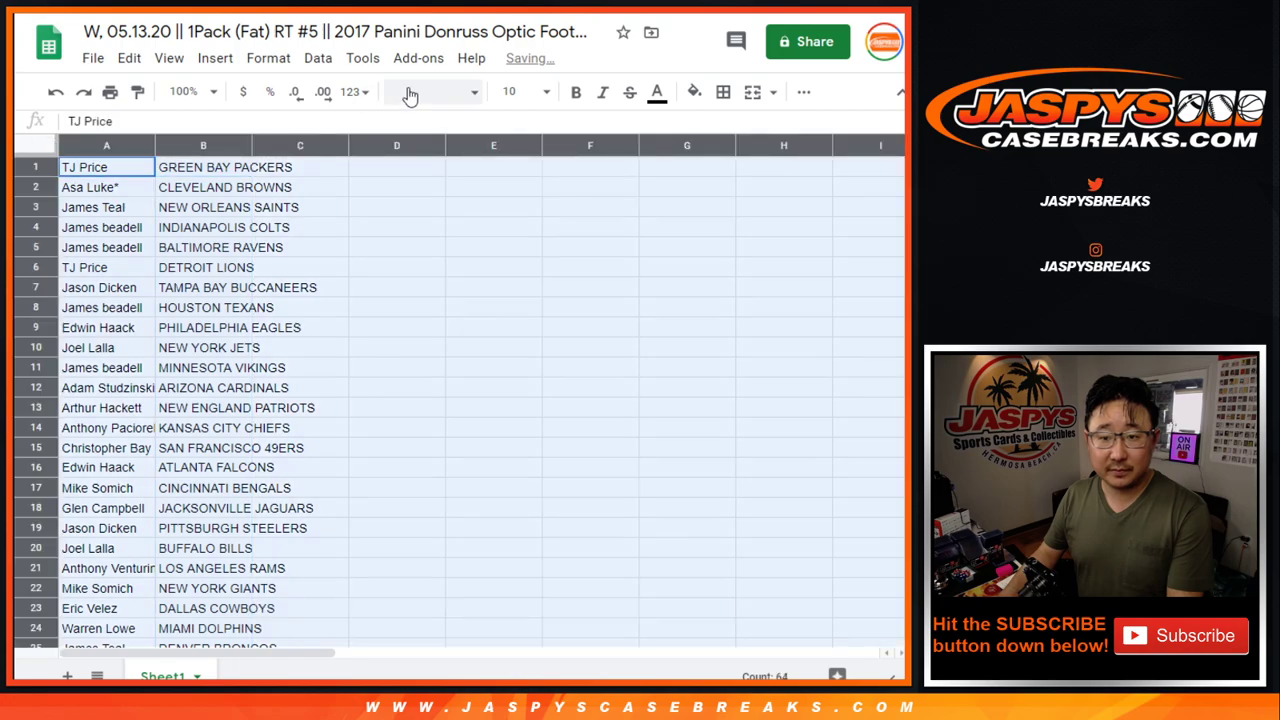
pyautogui.click(432, 91)
pyautogui.click(441, 280)
pyautogui.click(509, 91)
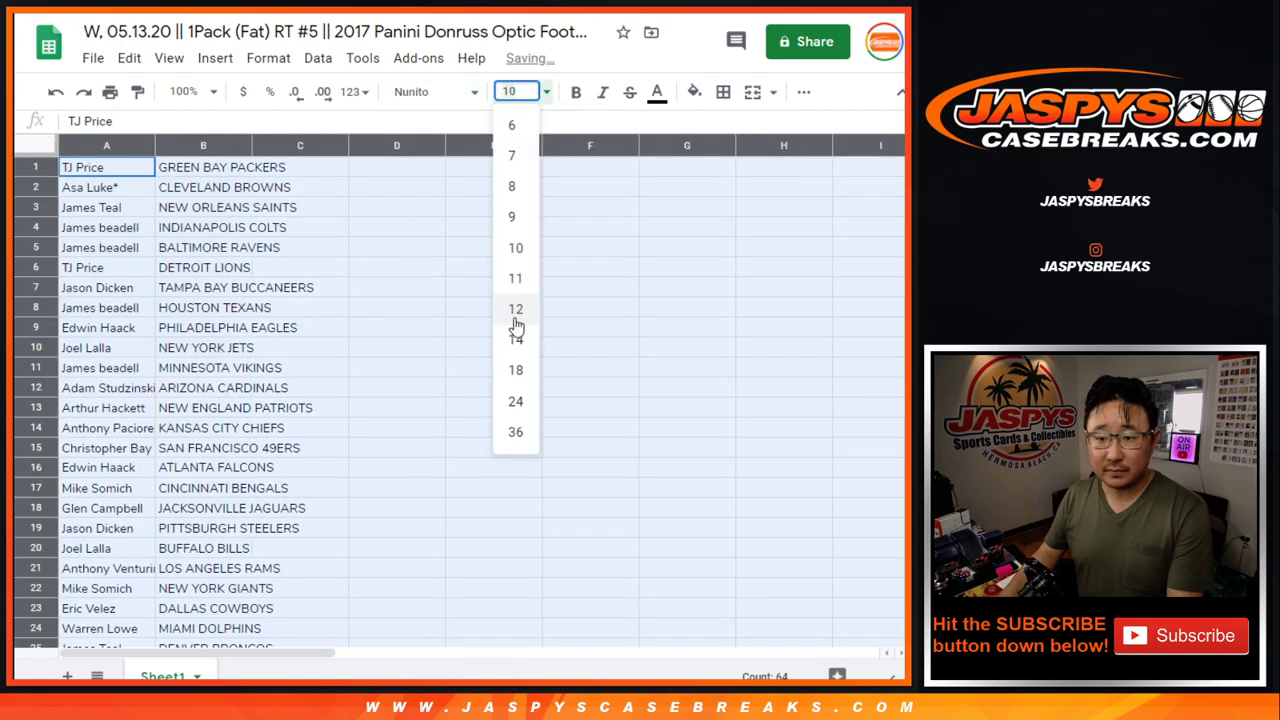
pyautogui.click(510, 308)
# - Set the sheet zoom to 125% and fit the widths of columns A and B to their contents
pyautogui.click(186, 91)
pyautogui.click(194, 246)
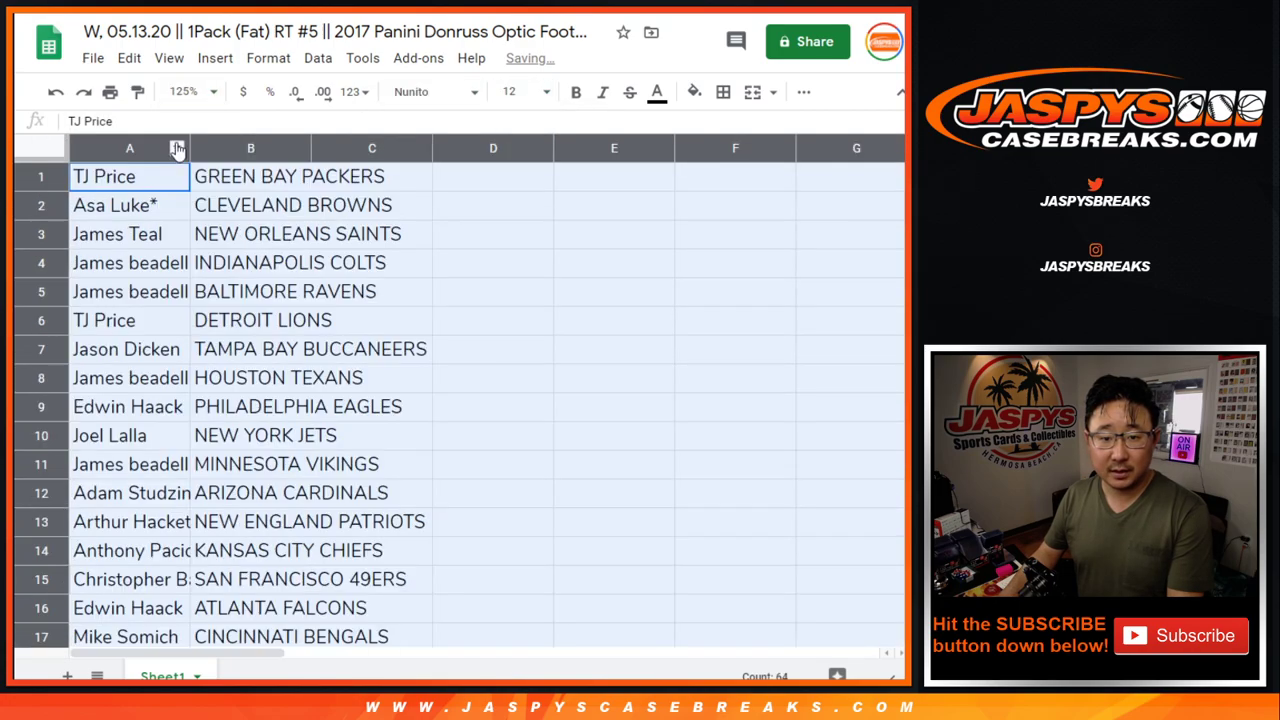
pyautogui.moveTo(189, 140); pyautogui.dragTo(189, 140)
pyautogui.doubleClick(189, 140)
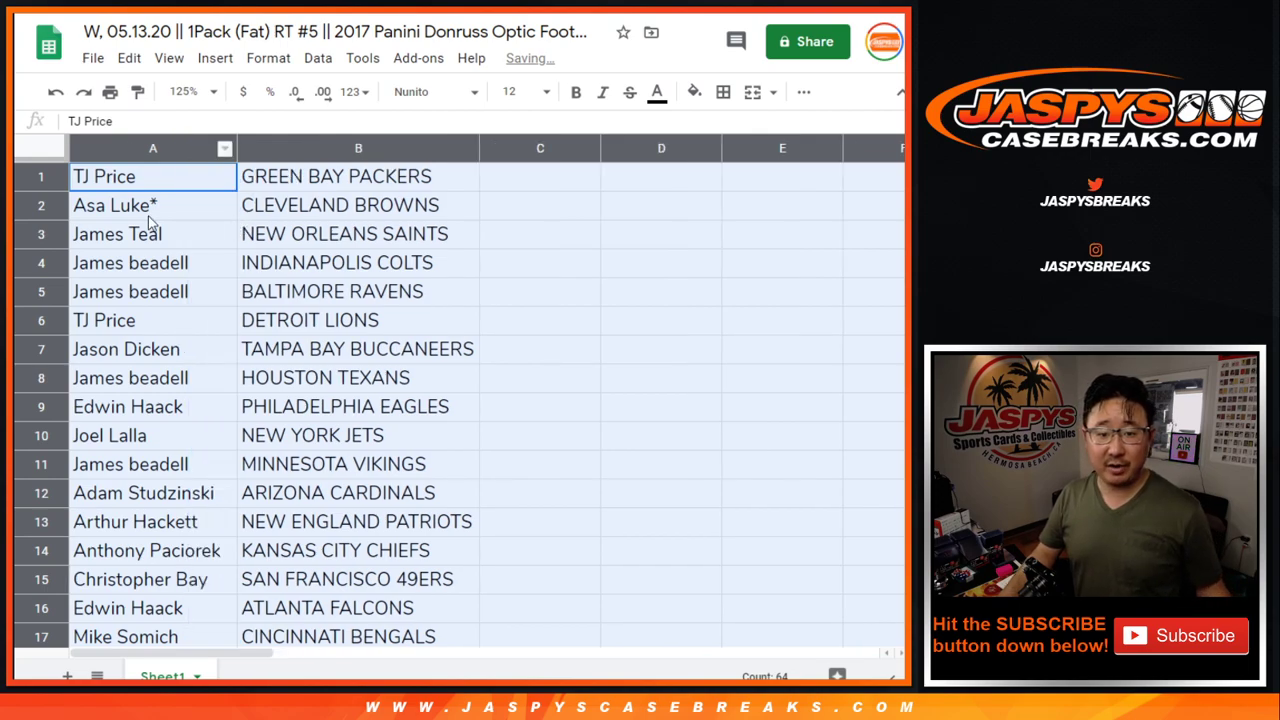
# - Review the customer and team pairings from row 2 through row 32 of the sheet
pyautogui.click(42, 204)
pyautogui.click(44, 233)
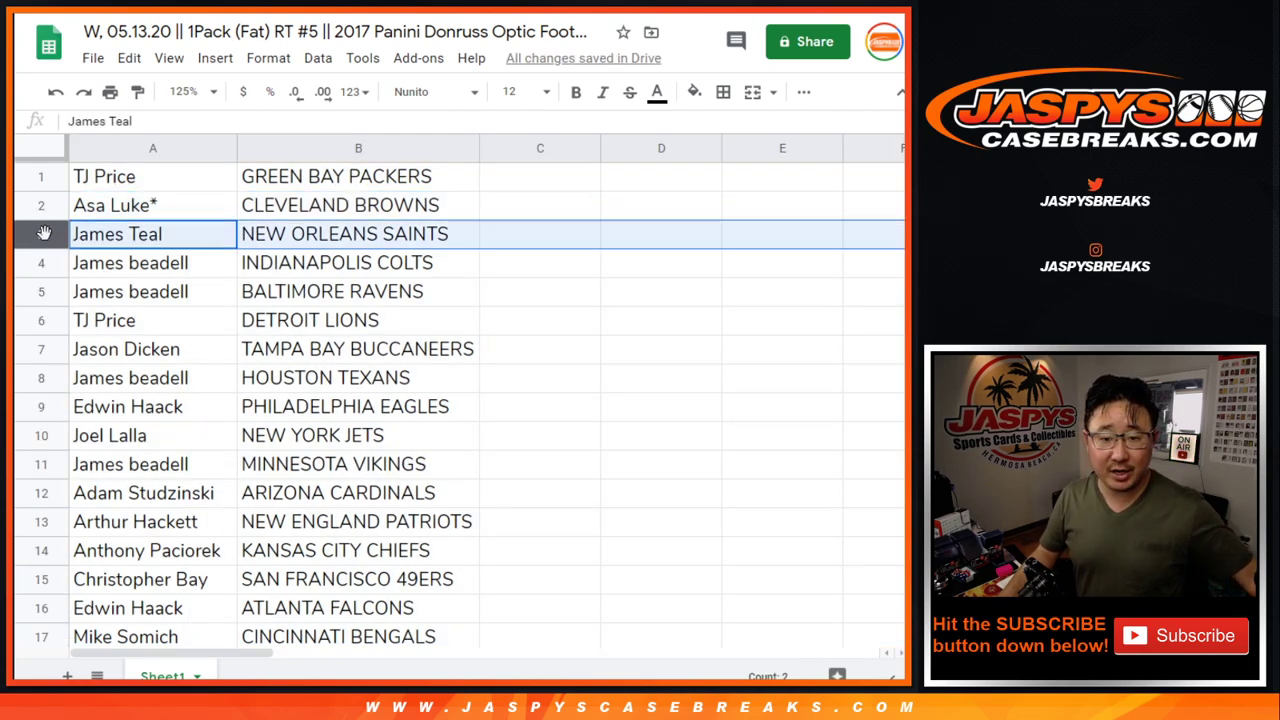
pyautogui.click(46, 268)
pyautogui.click(48, 292)
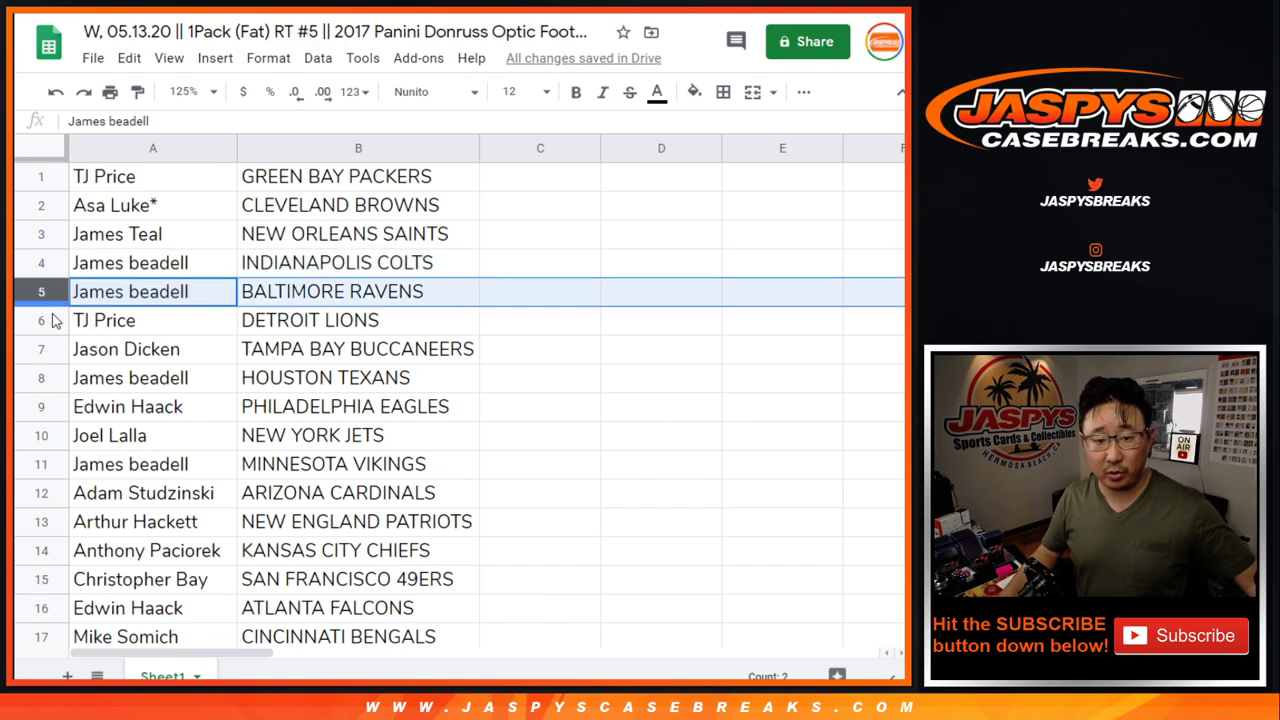
pyautogui.click(49, 318)
pyautogui.scroll(-3, 350, 338)
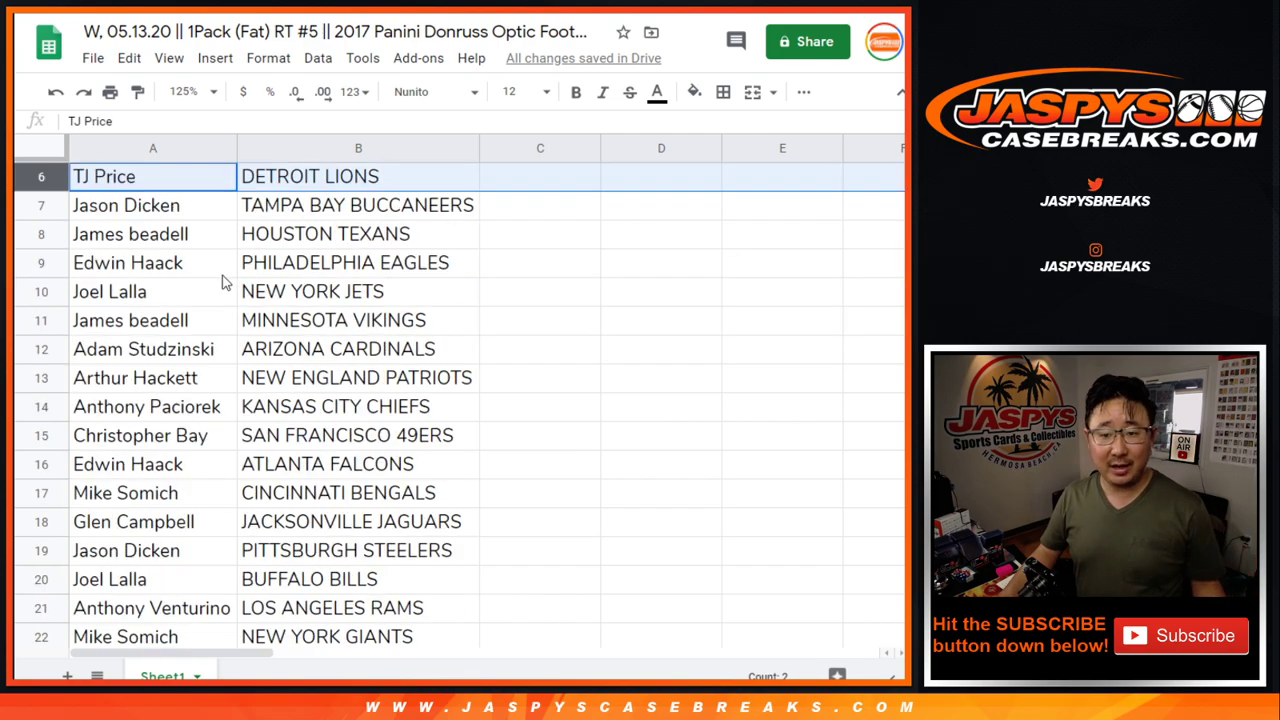
pyautogui.click(172, 207)
pyautogui.keyDown('shift'); pyautogui.click(292, 588); pyautogui.keyUp('shift')
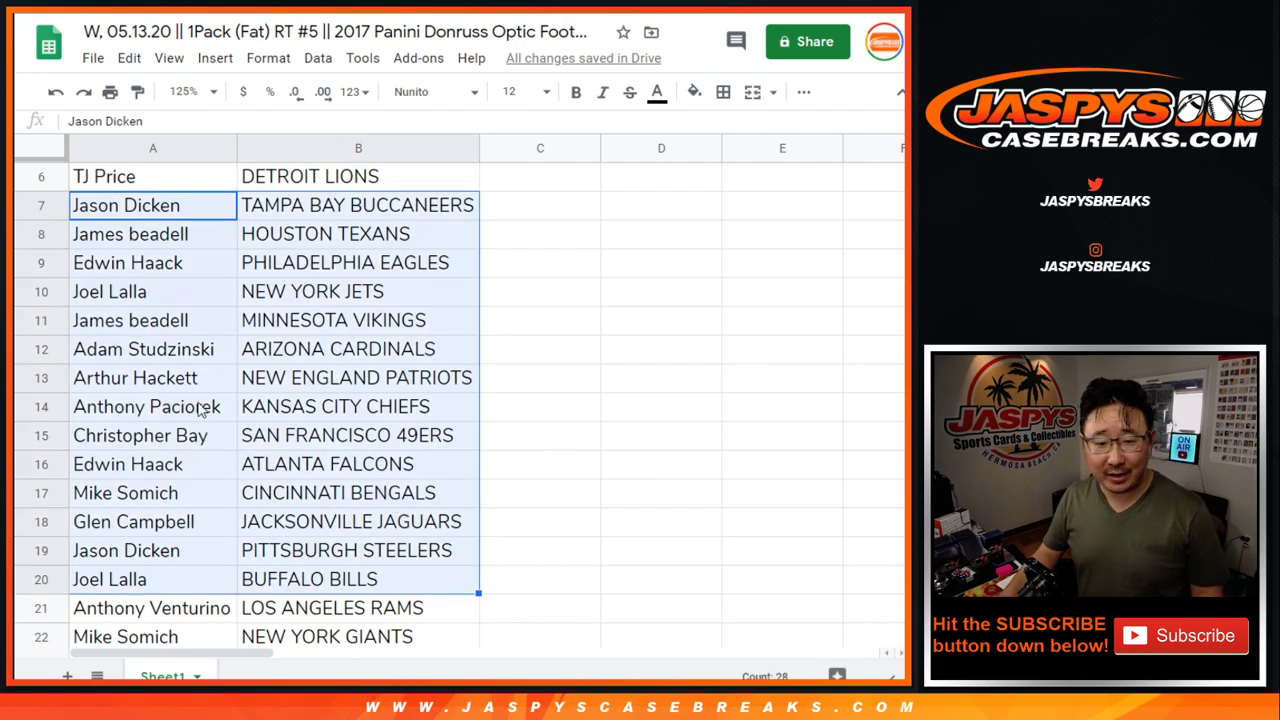
pyautogui.scroll(-7, 320, 447)
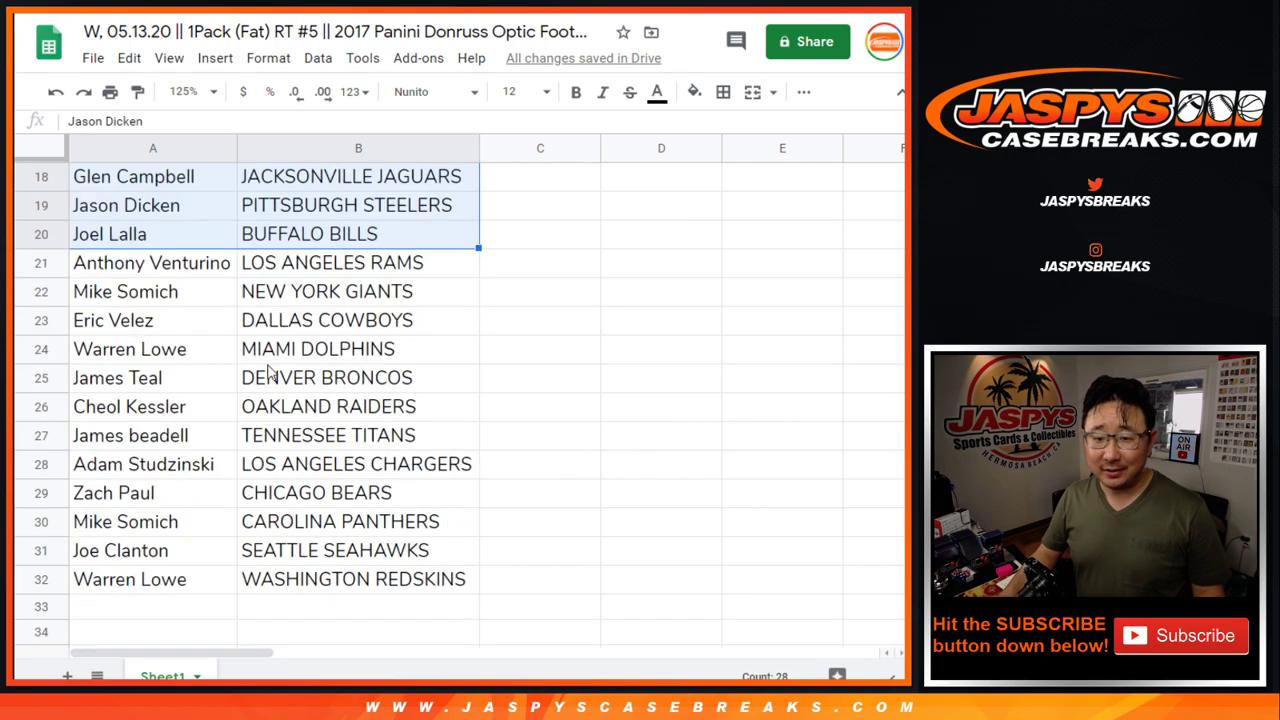
pyautogui.click(208, 276)
pyautogui.keyDown('shift'); pyautogui.click(288, 588); pyautogui.keyUp('shift')
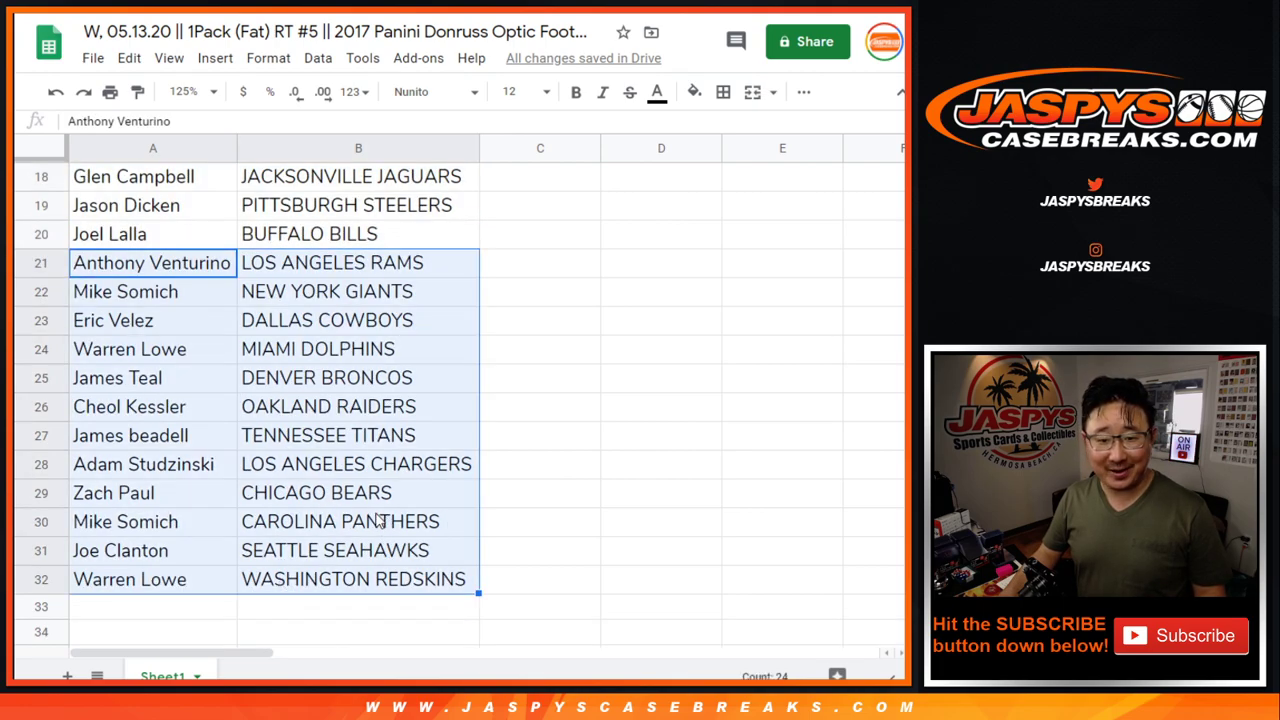
pyautogui.scroll(-1, 376, 515)
pyautogui.scroll(1, 372, 508)
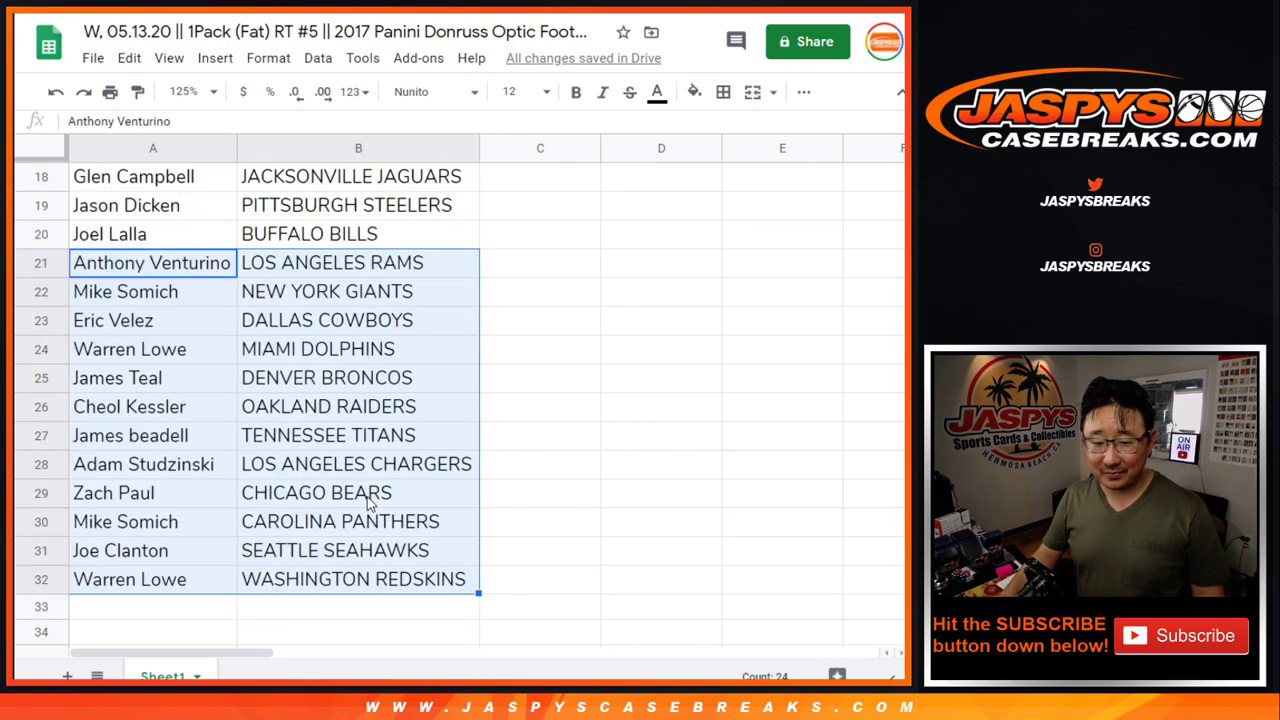
# - Reduce the sheet zoom to 70%
pyautogui.click(184, 91)
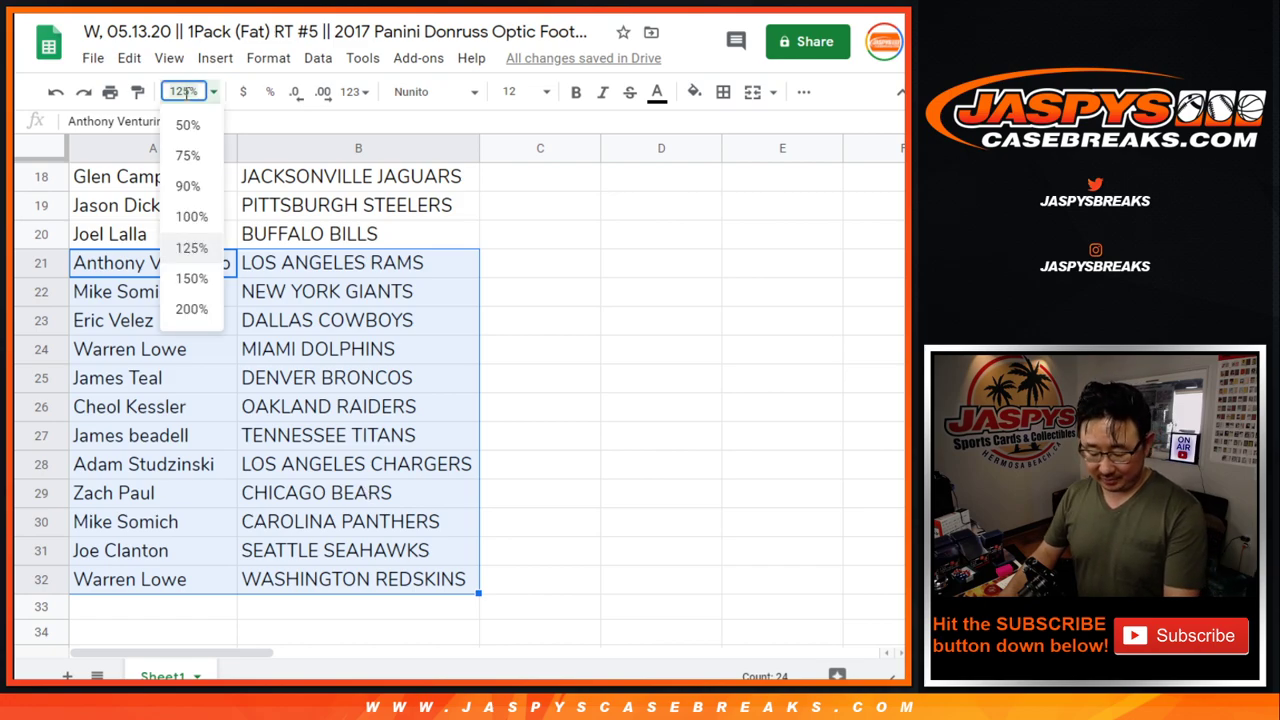
pyautogui.click(184, 154)
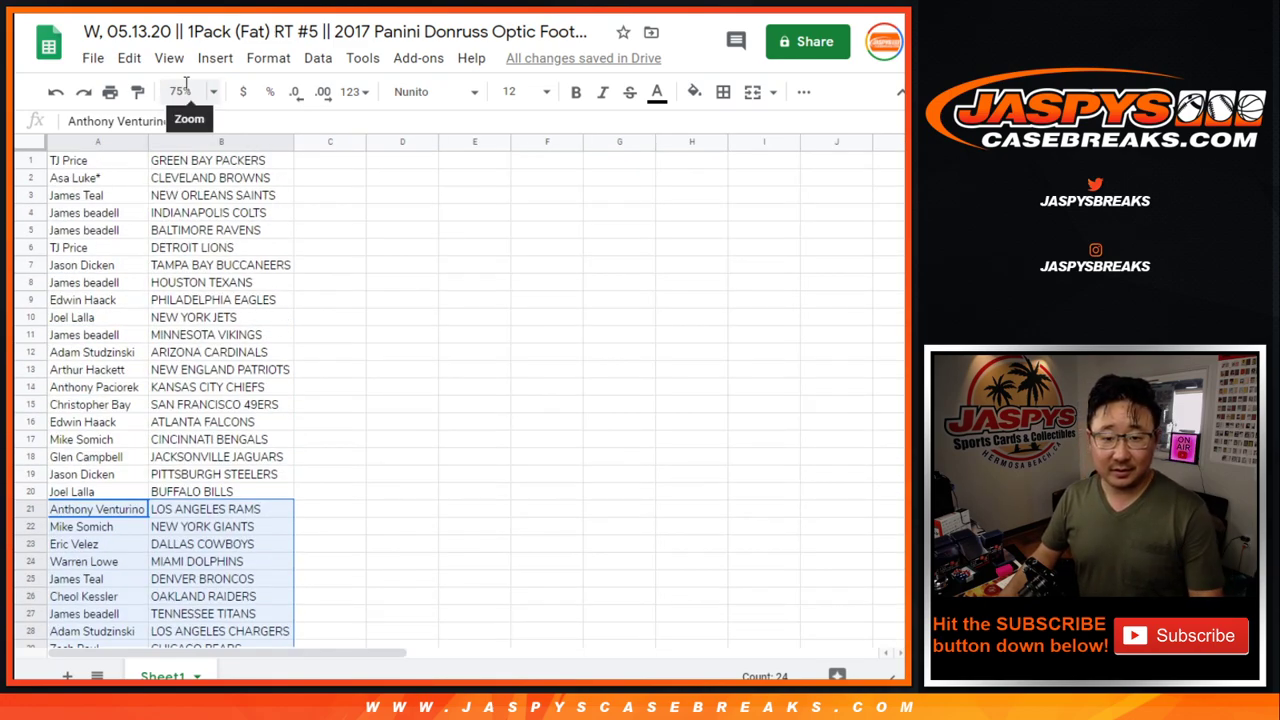
pyautogui.click(185, 90)
pyautogui.write('70')
pyautogui.press('Return')
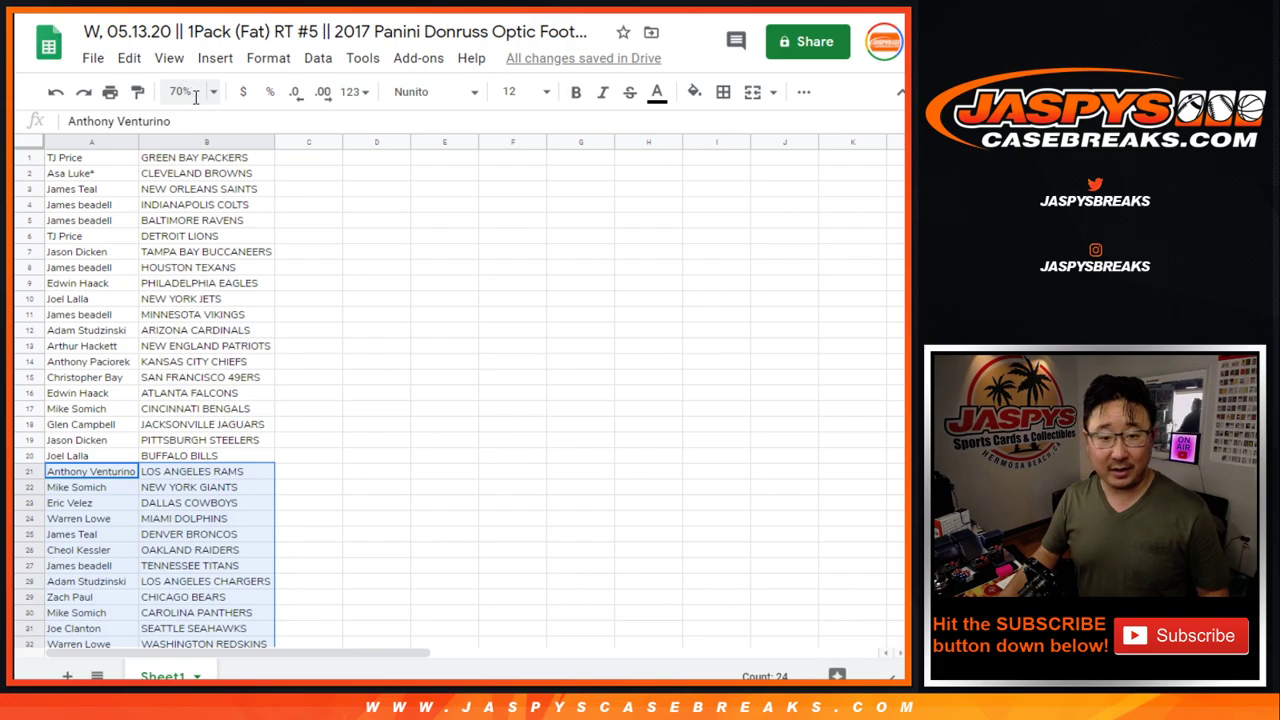
# - Sort the sheet alphabetically from A to Z by the team names in column B
pyautogui.click(204, 141)
pyautogui.click(318, 58)
pyautogui.click(340, 89)
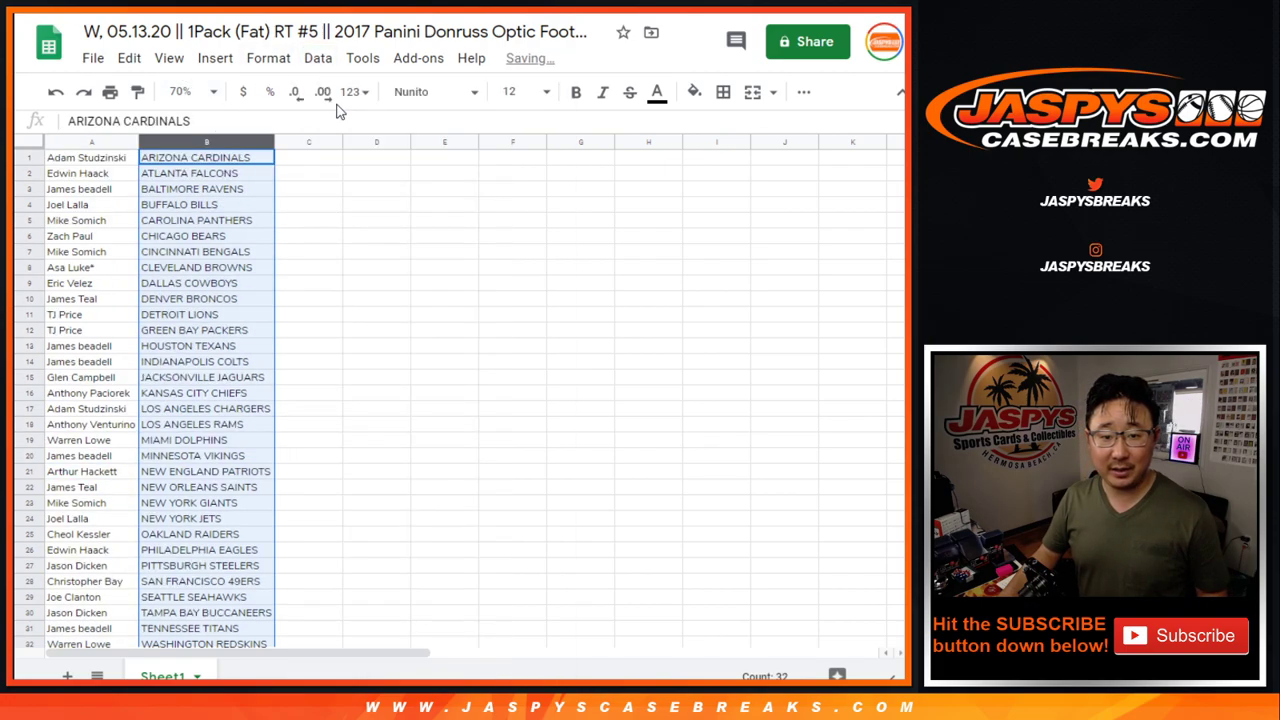
# - Apply all borders to the customer and team table and center its contents horizontally
pyautogui.click(99, 225)
pyautogui.hotkey('ctrl', 'a')
pyautogui.click(723, 91)
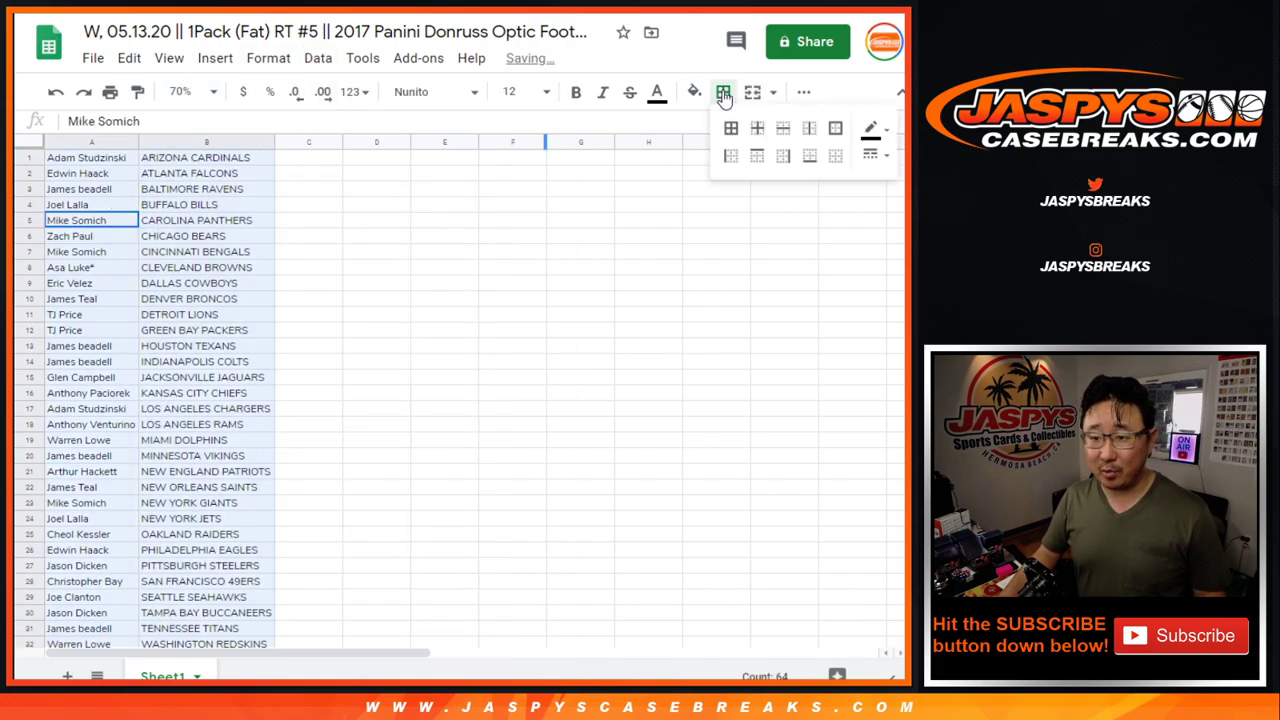
pyautogui.click(731, 127)
pyautogui.click(804, 91)
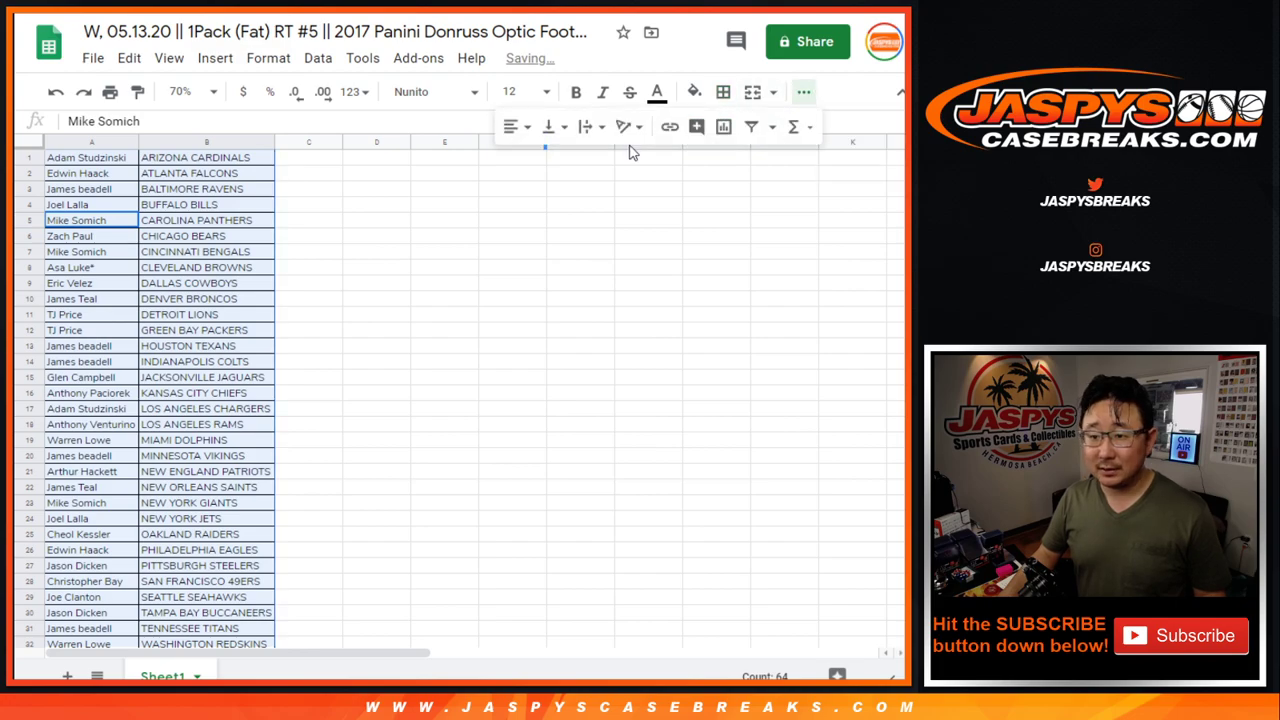
pyautogui.click(532, 131)
pyautogui.click(535, 158)
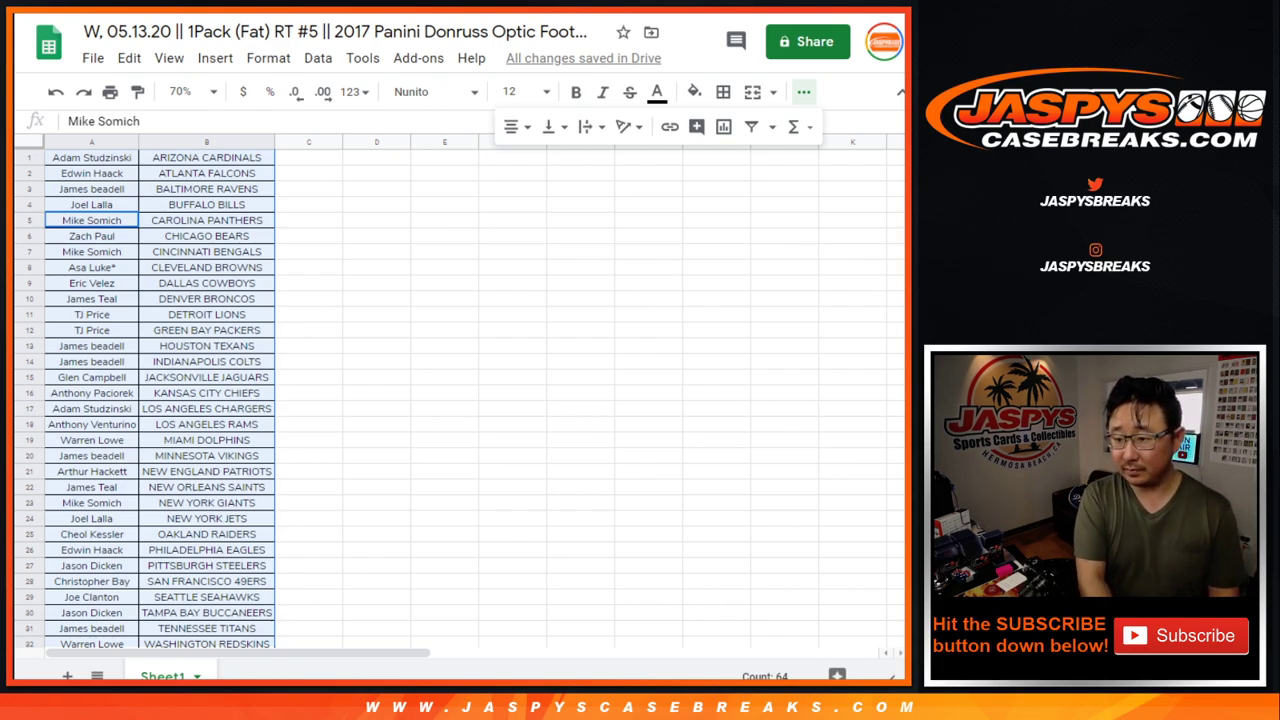
# - Print the current sheet in portrait orientation with the workbook title included in the header
pyautogui.click(110, 91)
pyautogui.click(823, 274)
pyautogui.click(743, 518)
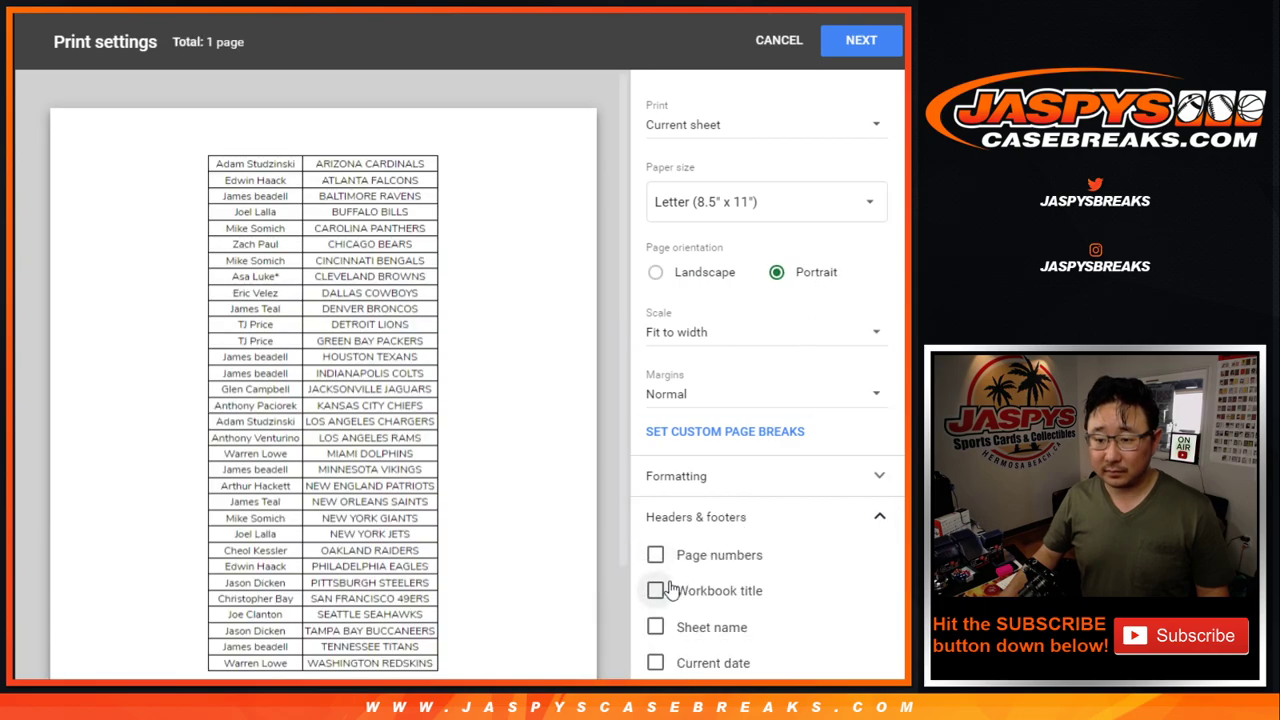
pyautogui.click(655, 590)
pyautogui.click(857, 41)
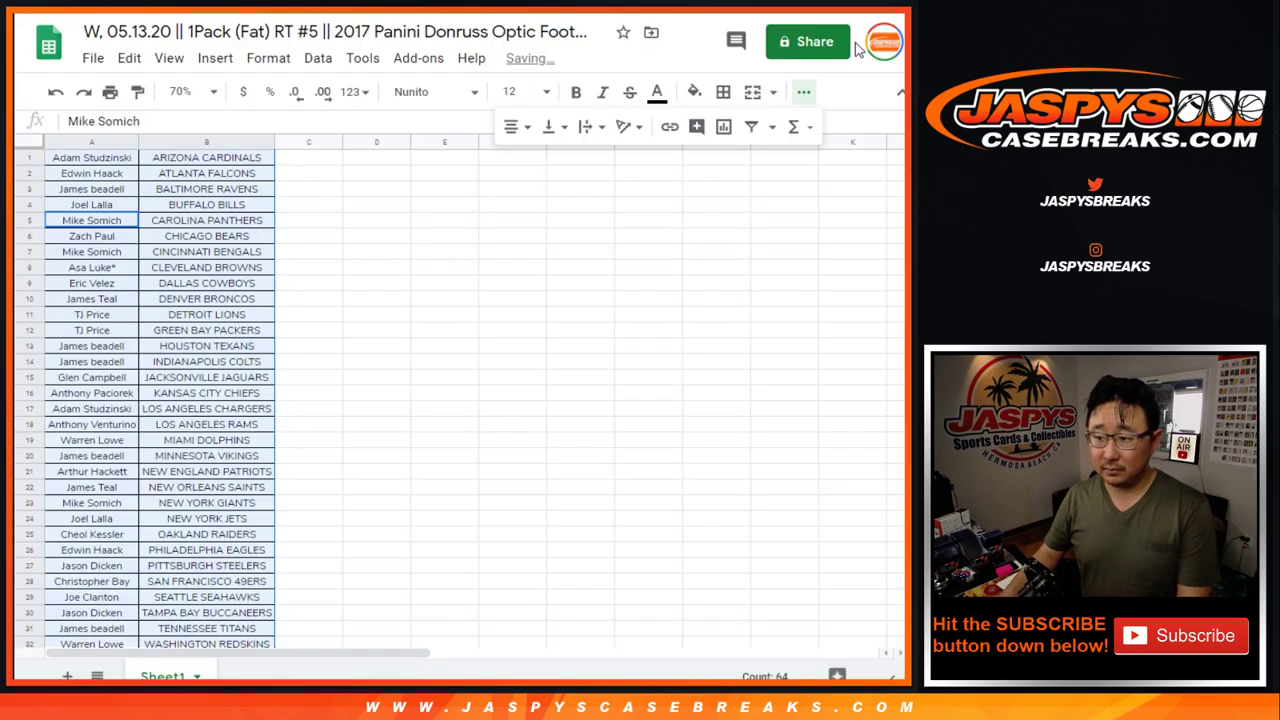
pyautogui.press('Return')
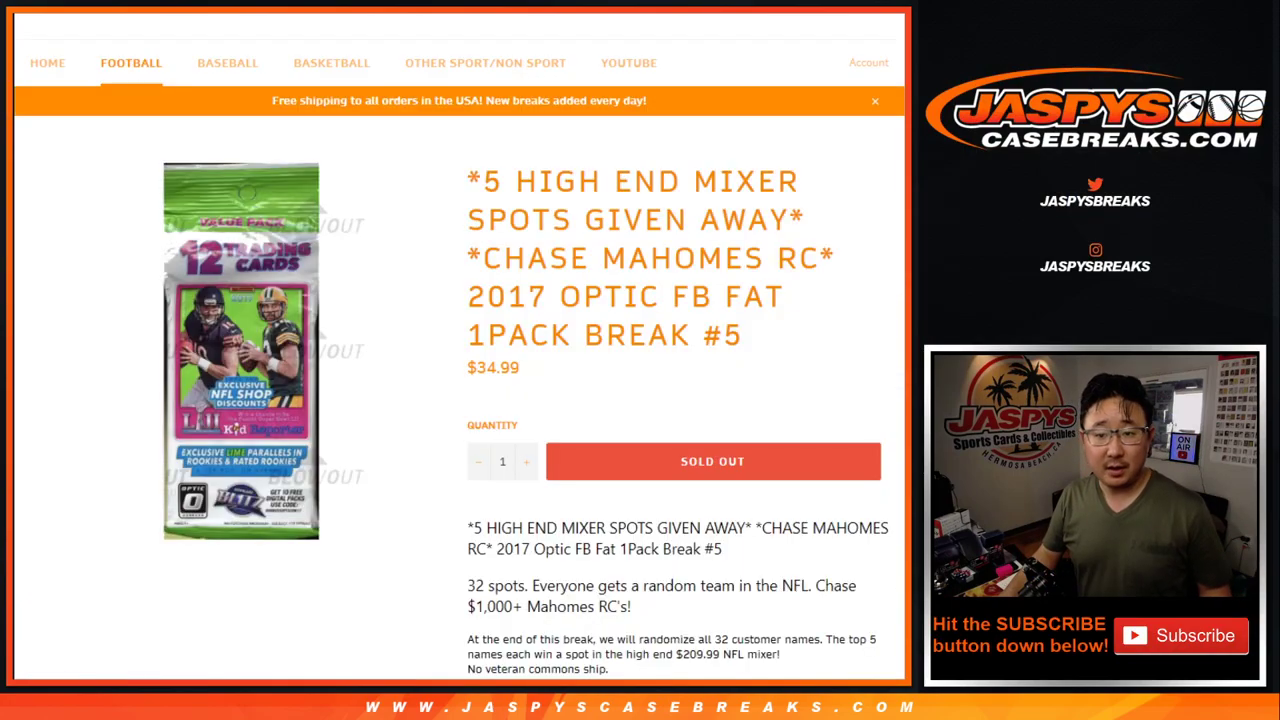
# - Highlight the break name and the start of the high end mixer giveaway text in the product page title
pyautogui.moveTo(487, 296); pyautogui.dragTo(753, 320)
pyautogui.moveTo(485, 180); pyautogui.dragTo(558, 180)
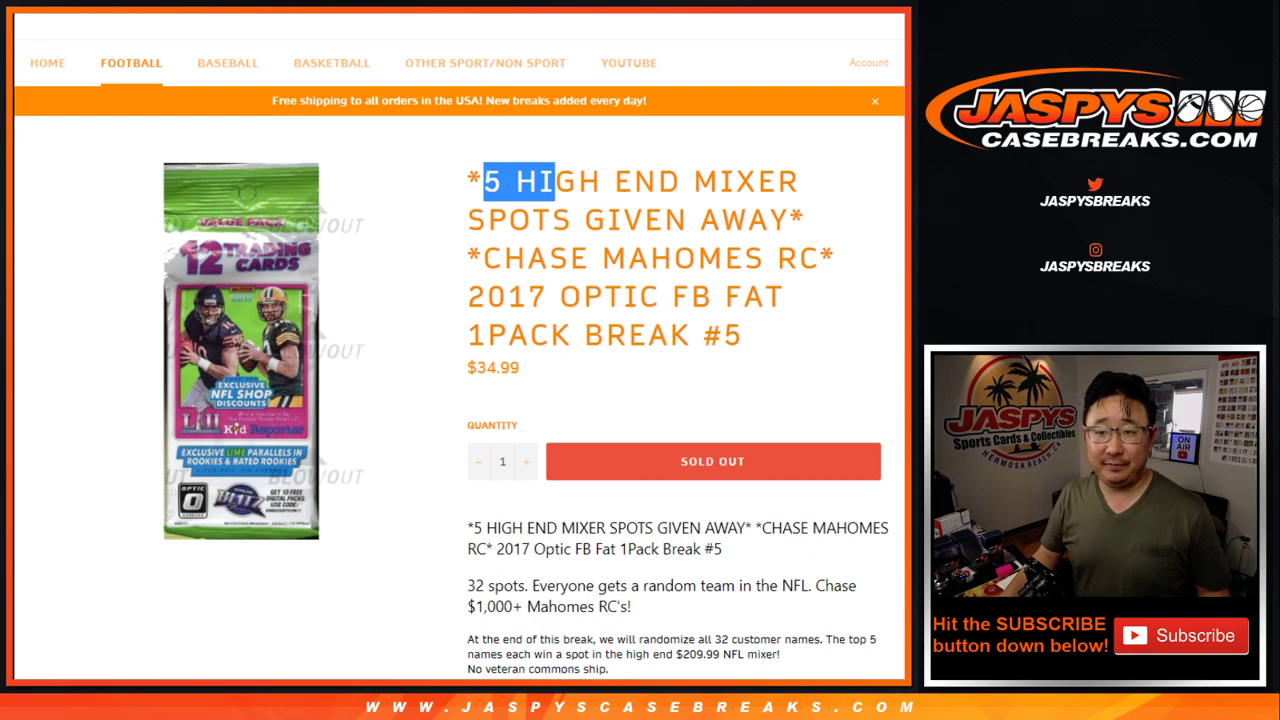
# - Copy the 32 customer names from column A of the sheet and paste them into the List Randomizer
pyautogui.hotkey('ctrl', 'Tab')
pyautogui.click(112, 164)
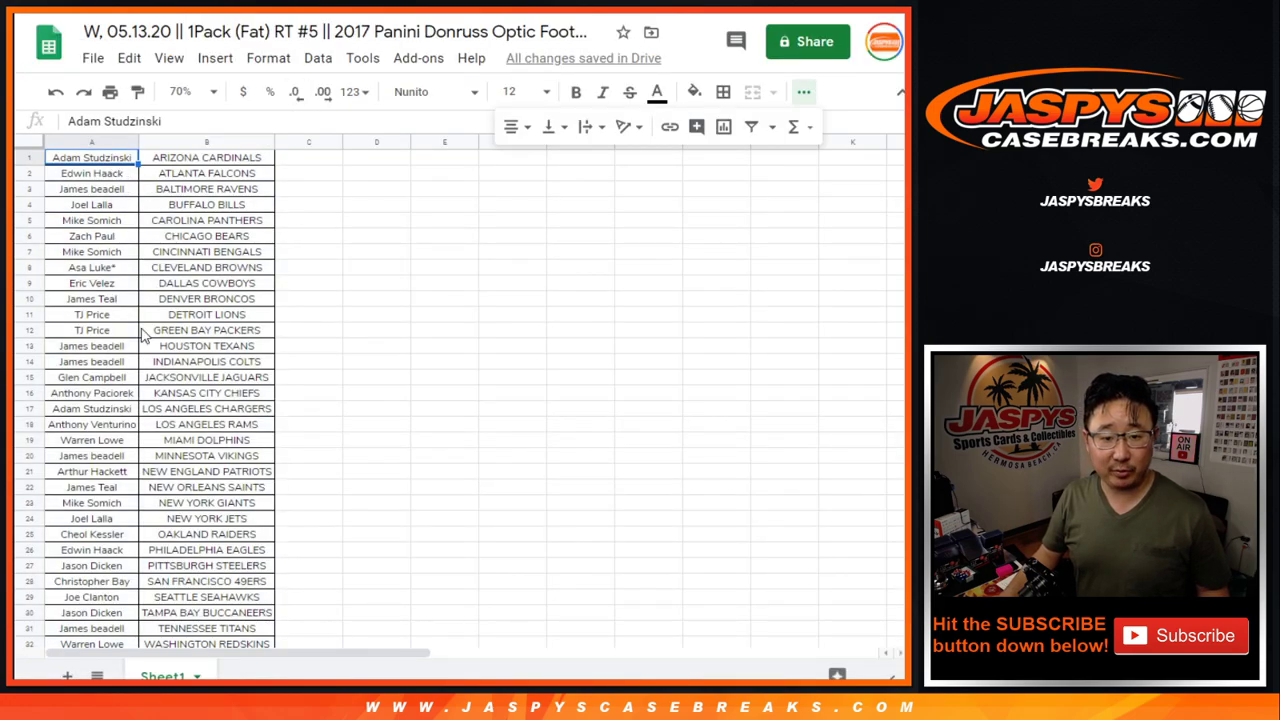
pyautogui.scroll(-3, 143, 334)
pyautogui.keyDown('shift'); pyautogui.click(108, 488); pyautogui.keyUp('shift')
pyautogui.scroll(3, 185, 428)
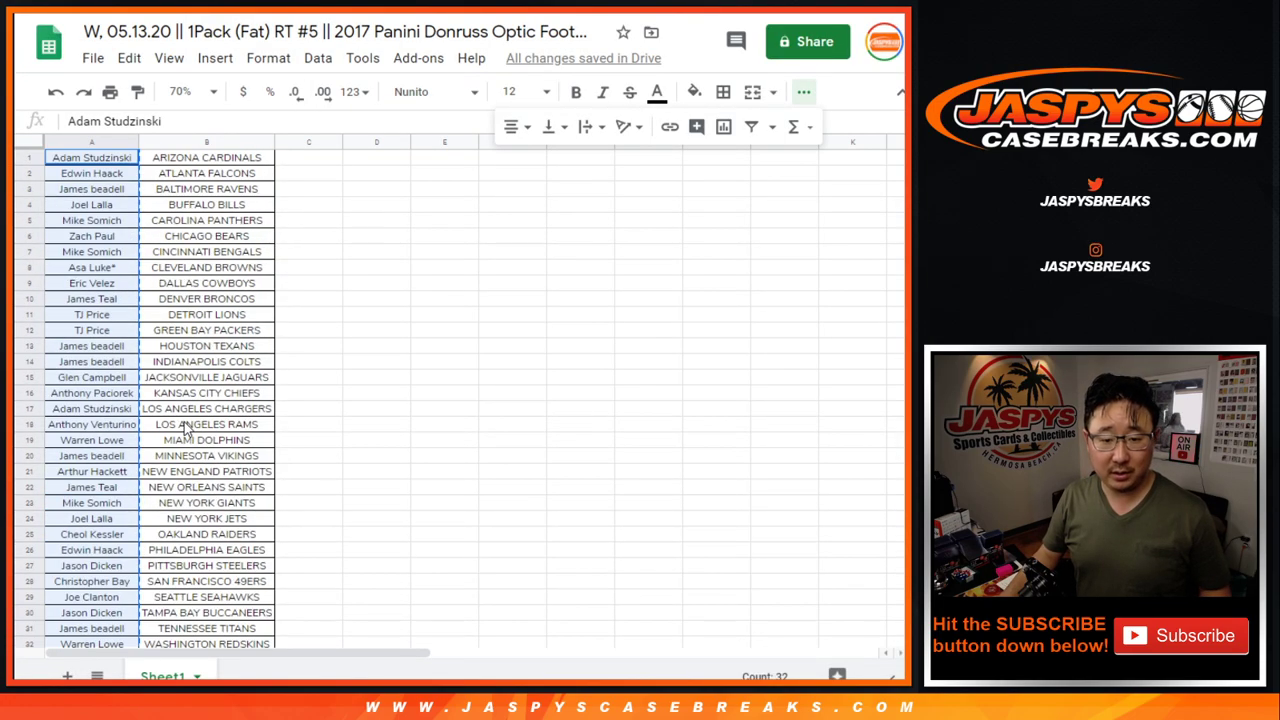
pyautogui.hotkey('ctrl', 'Tab')
pyautogui.click(363, 391)
pyautogui.hotkey('ctrl', 'v')
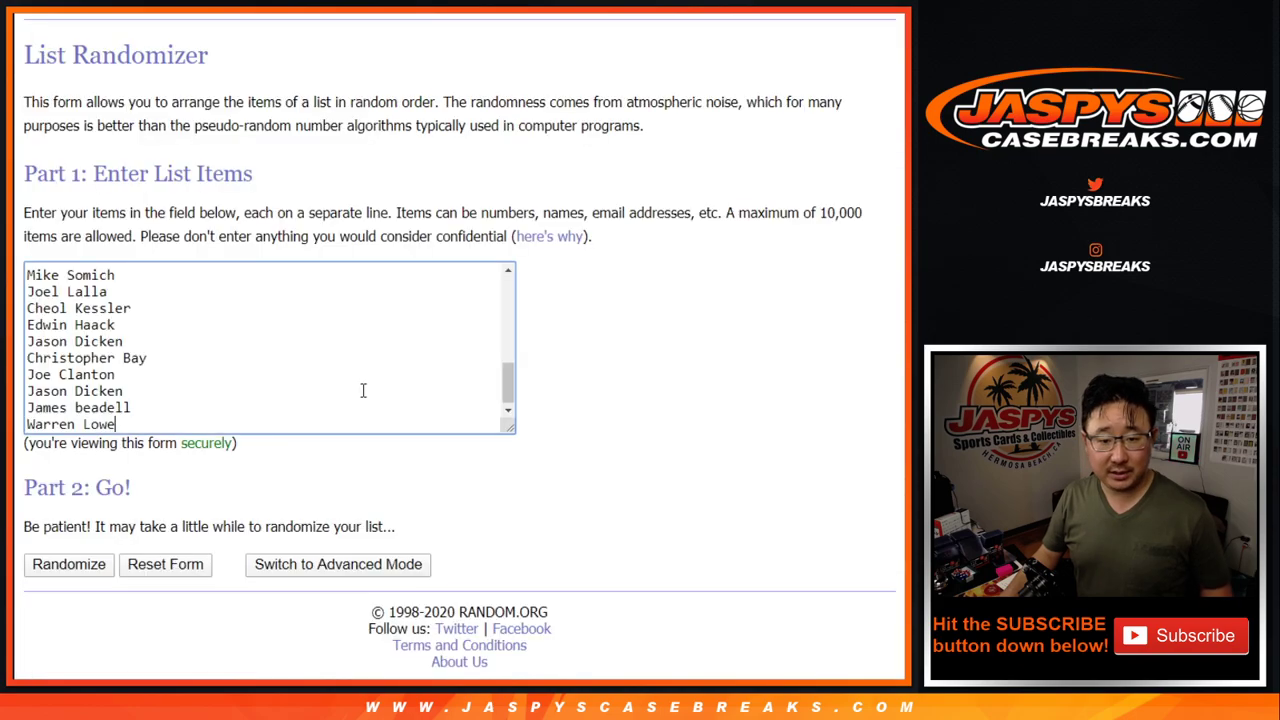
pyautogui.scroll(5, 400, 374)
# - Switch to the Dice Roller and roll two virtual dice
pyautogui.hotkey('ctrl', 'Tab')
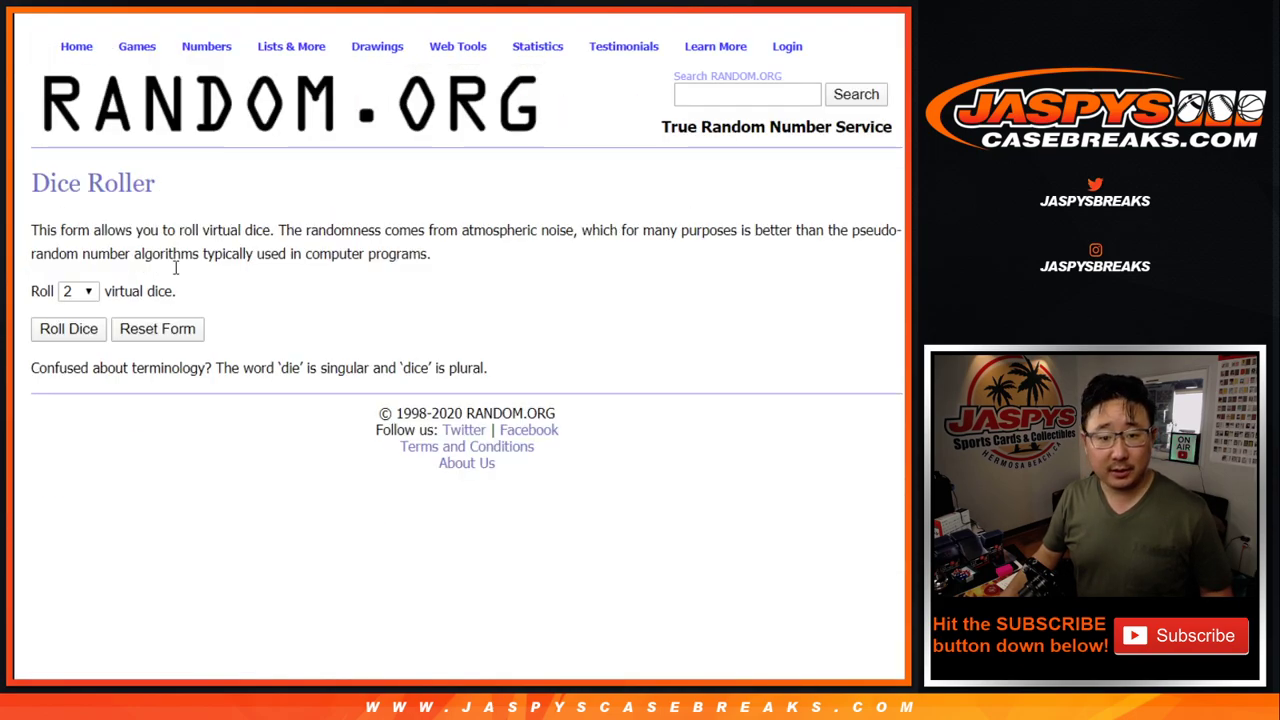
pyautogui.click(63, 329)
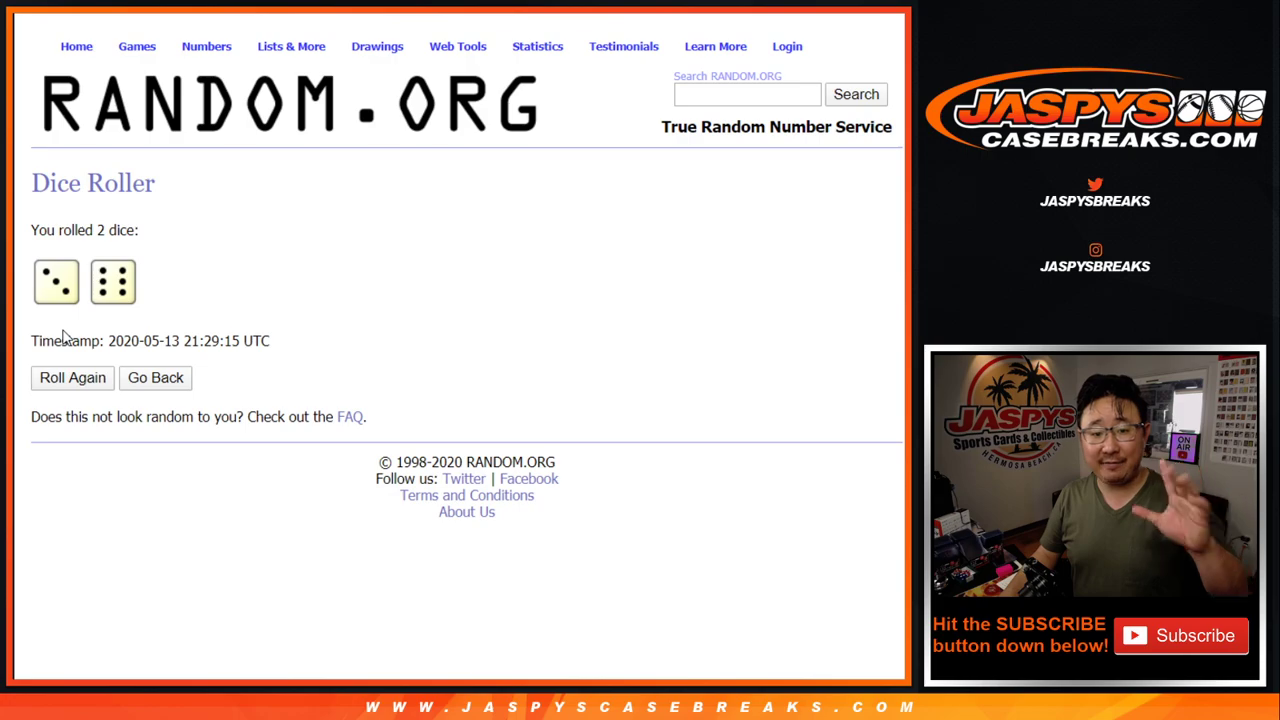
# - Return to the List Randomizer holding the customer names and randomize that list nine times
pyautogui.hotkey('ctrl', 'shift', 'Tab')
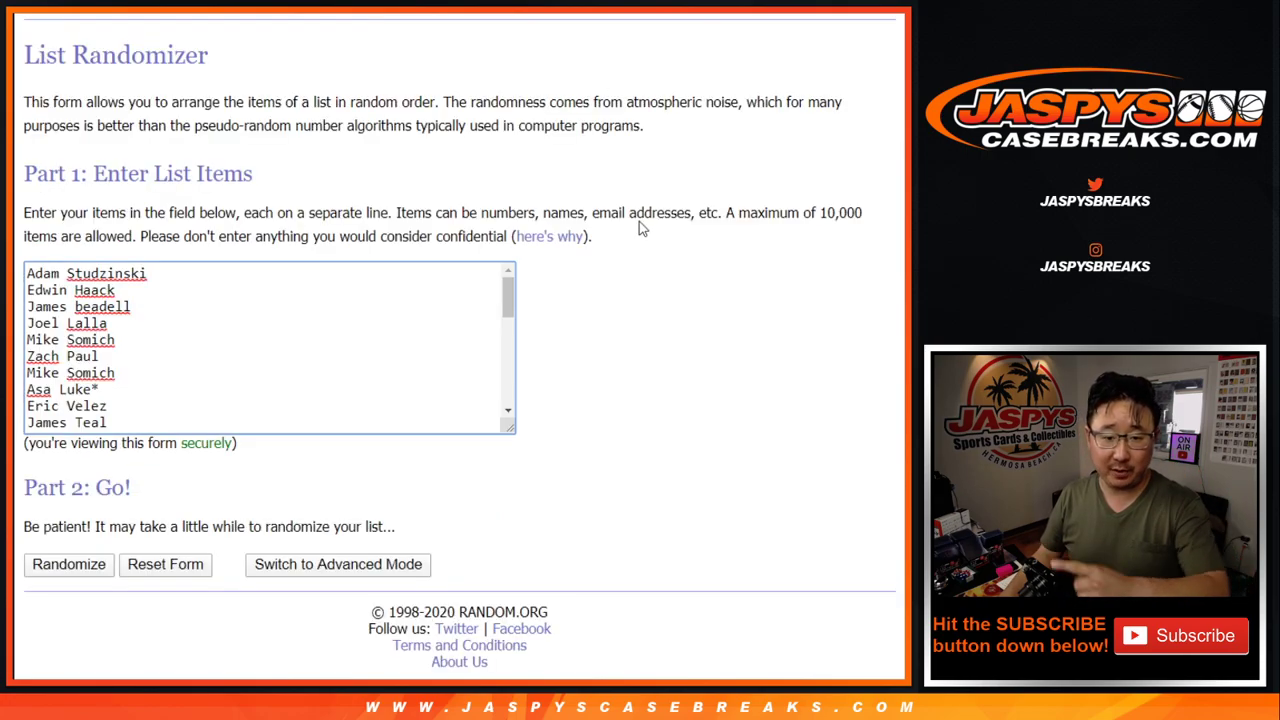
pyautogui.click(47, 565)
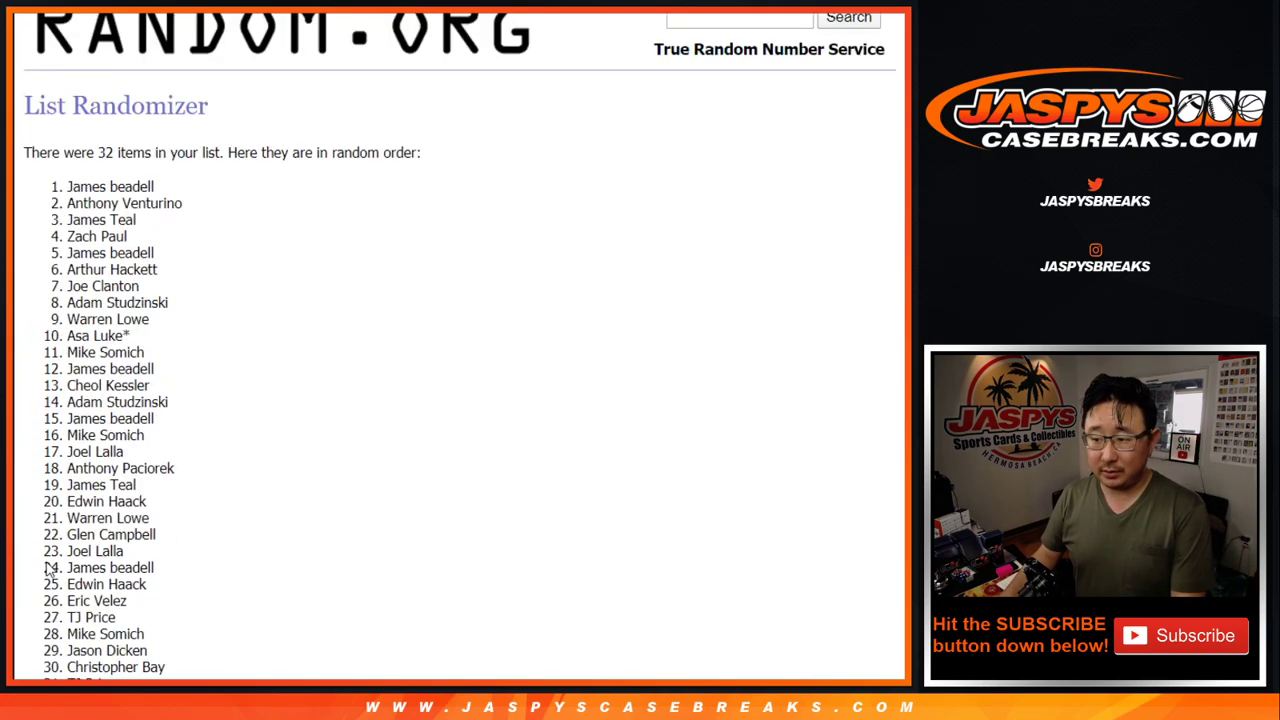
pyautogui.click(47, 565)
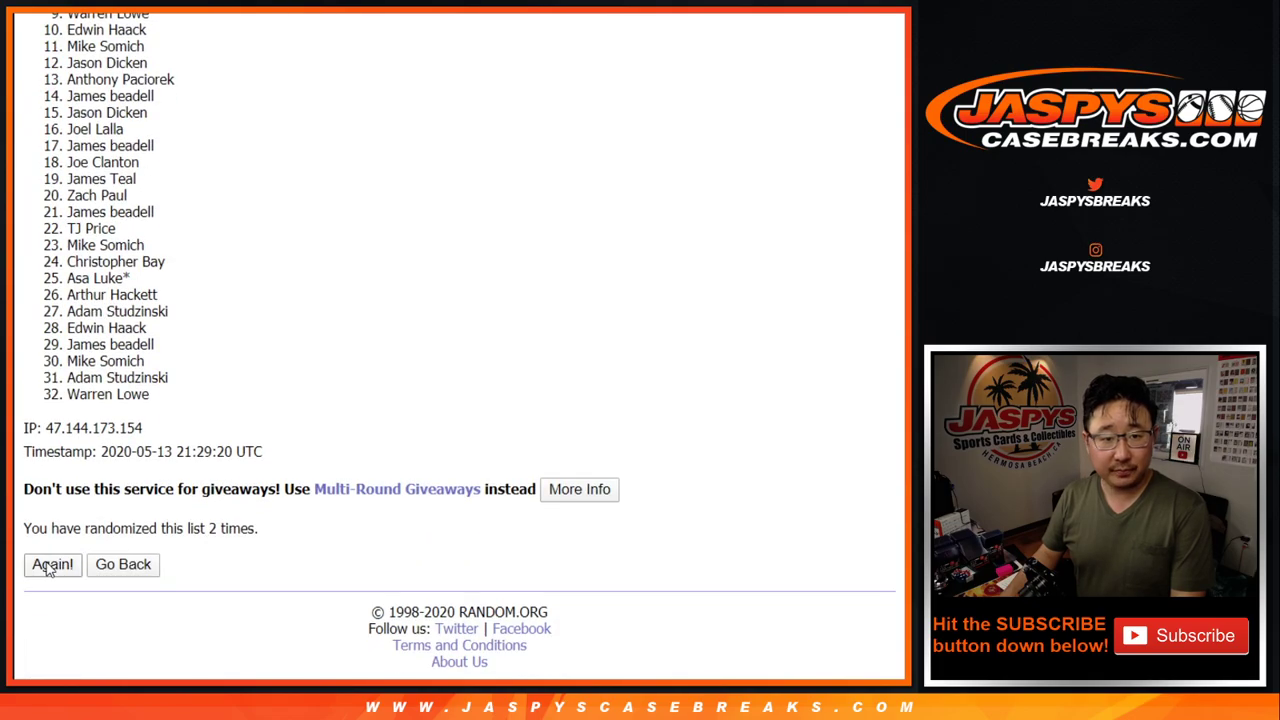
pyautogui.click(50, 565)
pyautogui.click(48, 566)
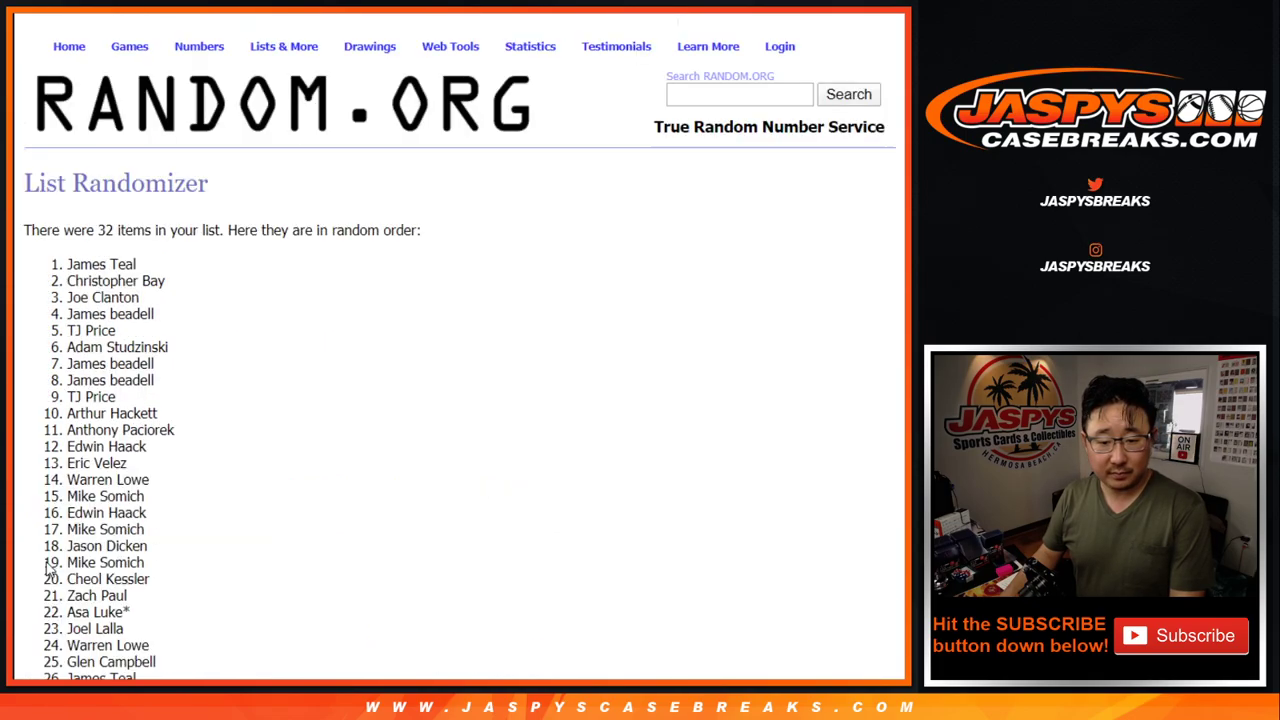
pyautogui.click(48, 566)
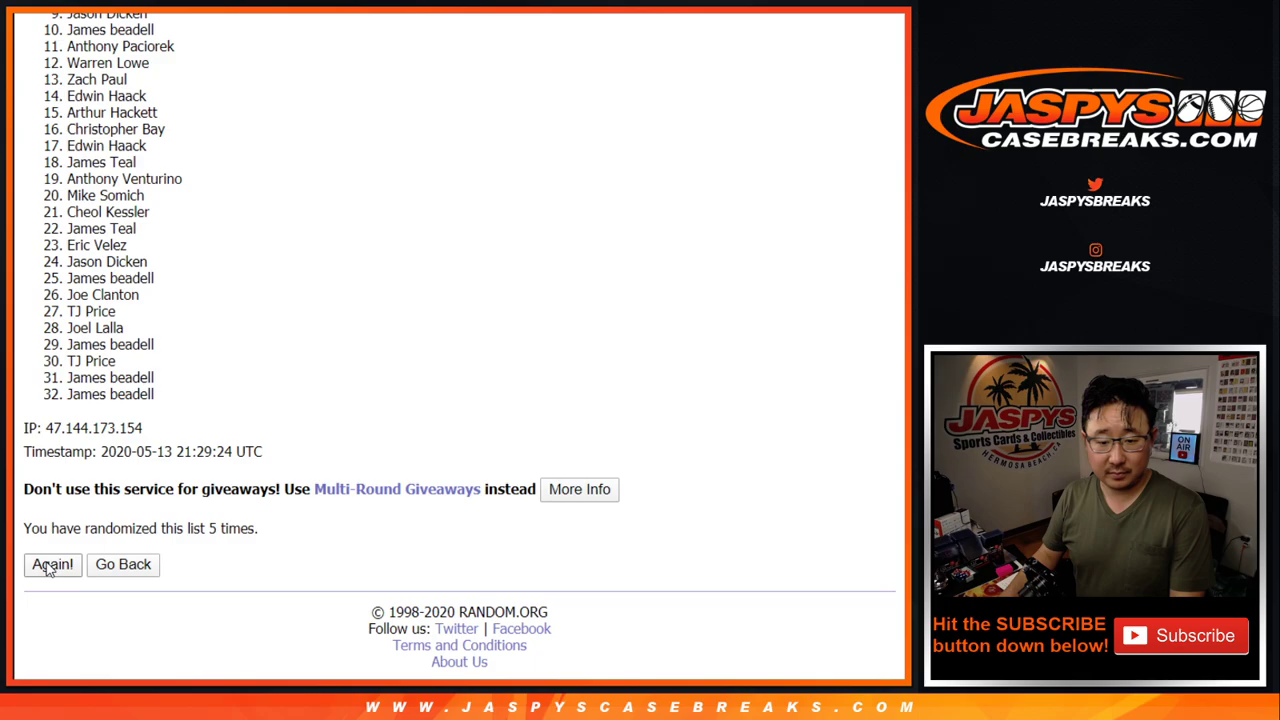
pyautogui.click(48, 566)
pyautogui.click(48, 566)
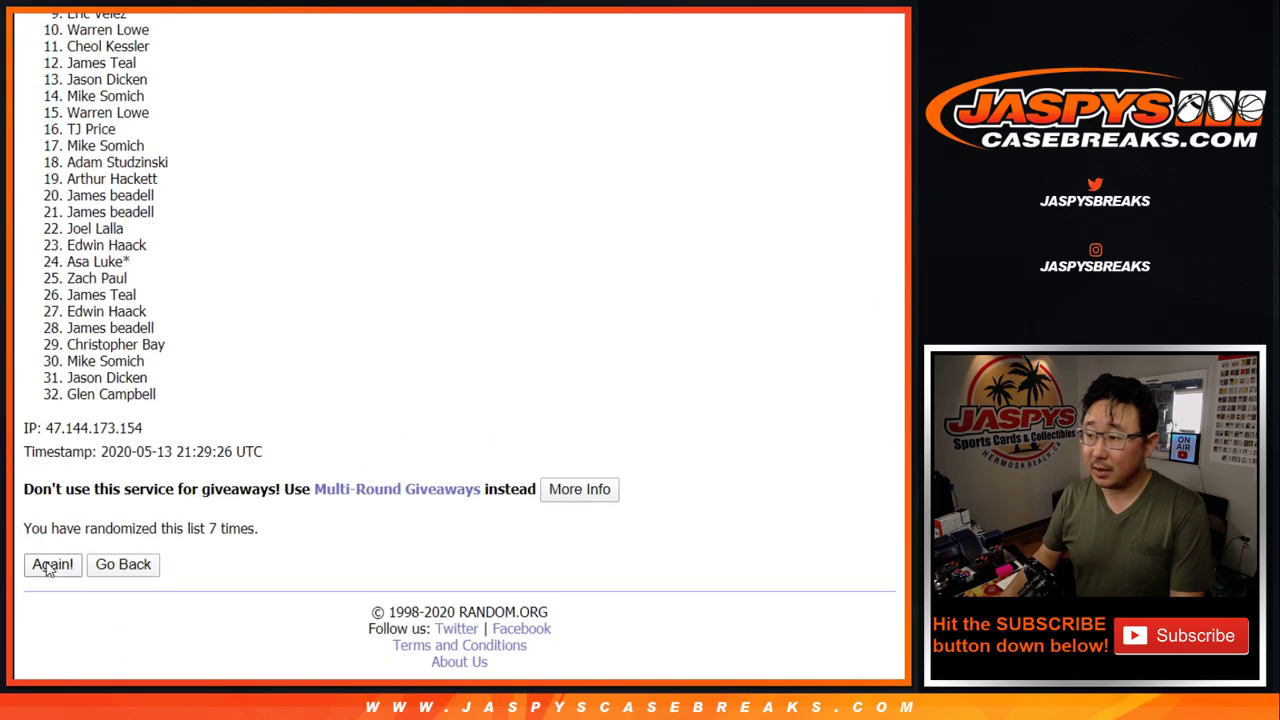
pyautogui.click(48, 566)
pyautogui.click(48, 566)
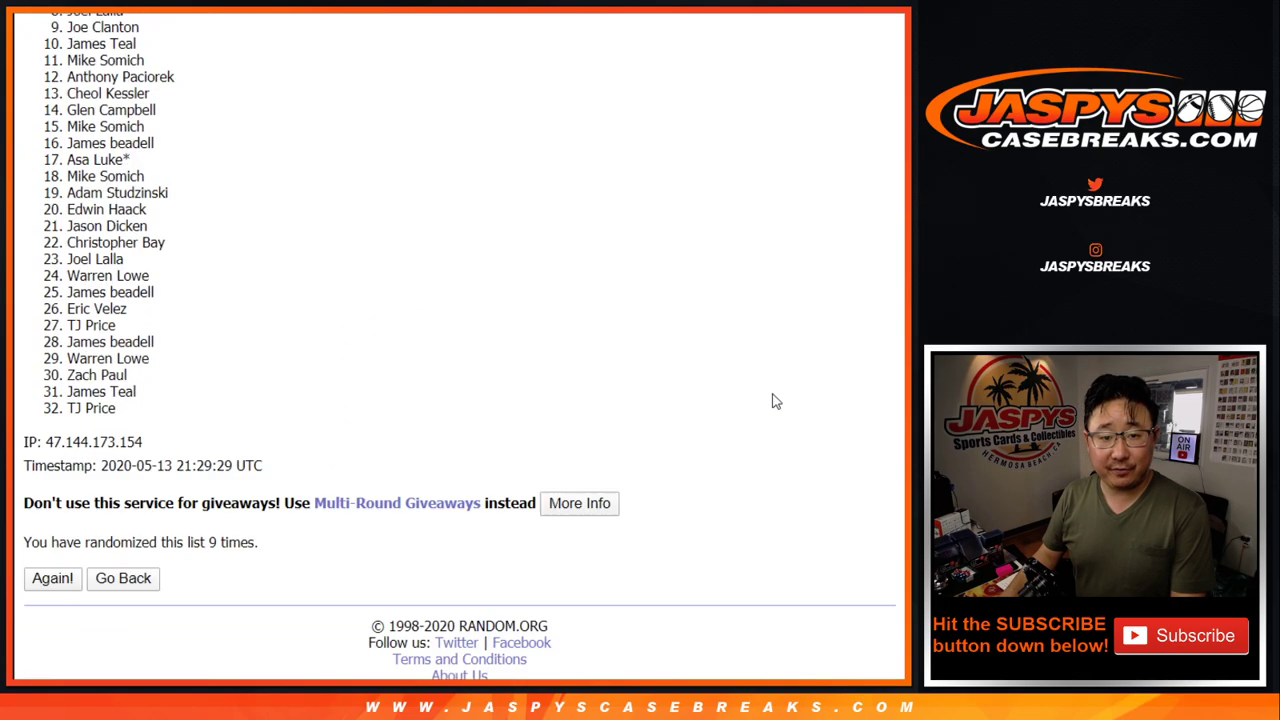
# - Highlight the top five customer names in the randomized list as the mixer spot winners
pyautogui.scroll(1, 897, 386)
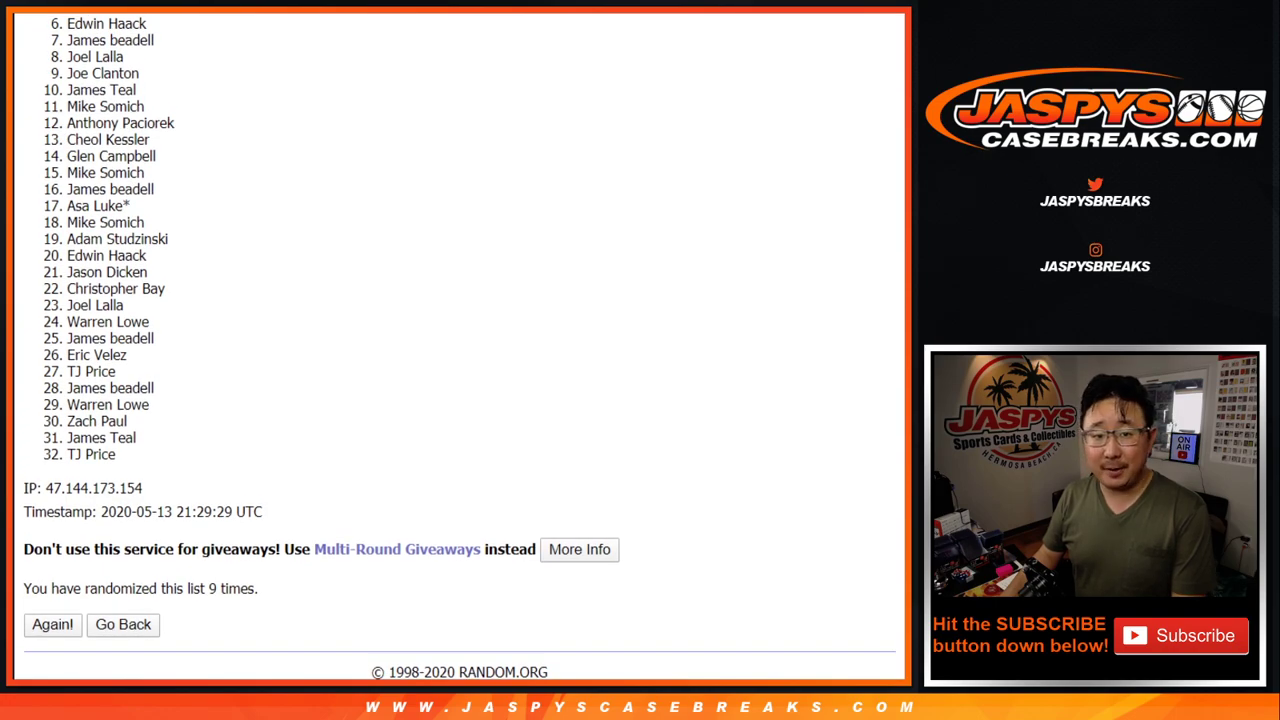
pyautogui.scroll(1, 459, 348)
pyautogui.scroll(2, 459, 348)
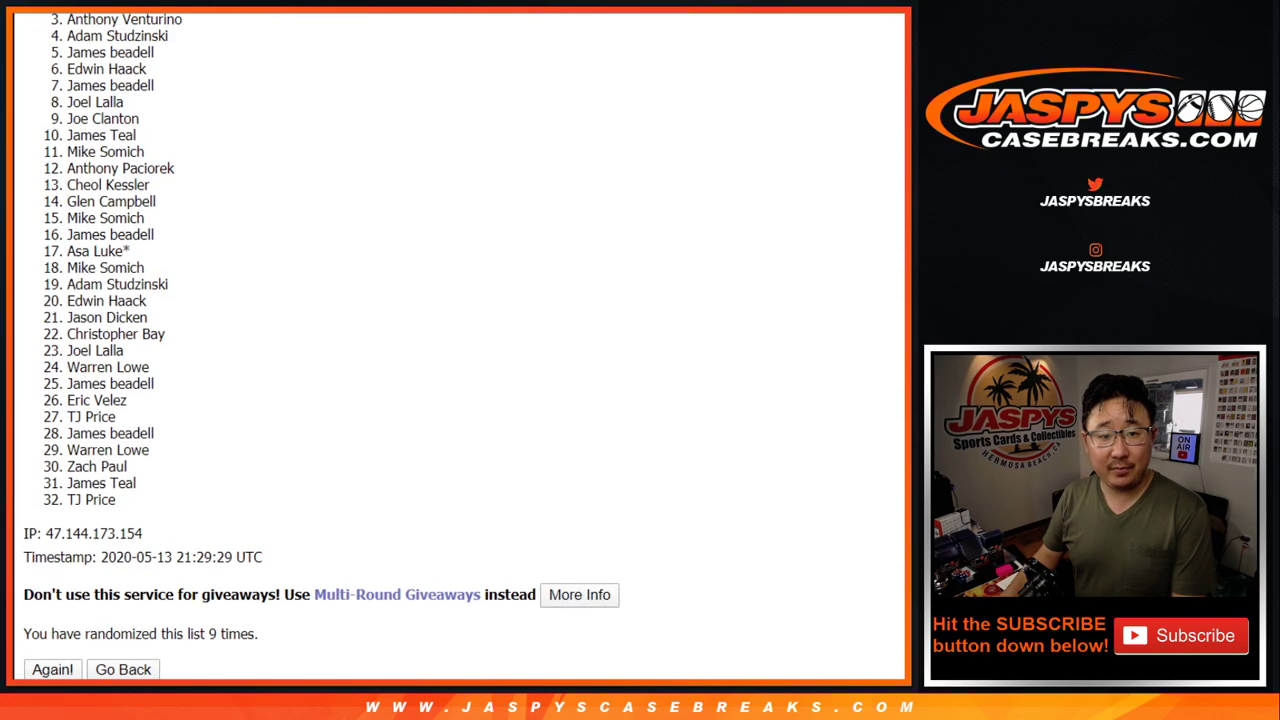
pyautogui.scroll(1, 320, 346)
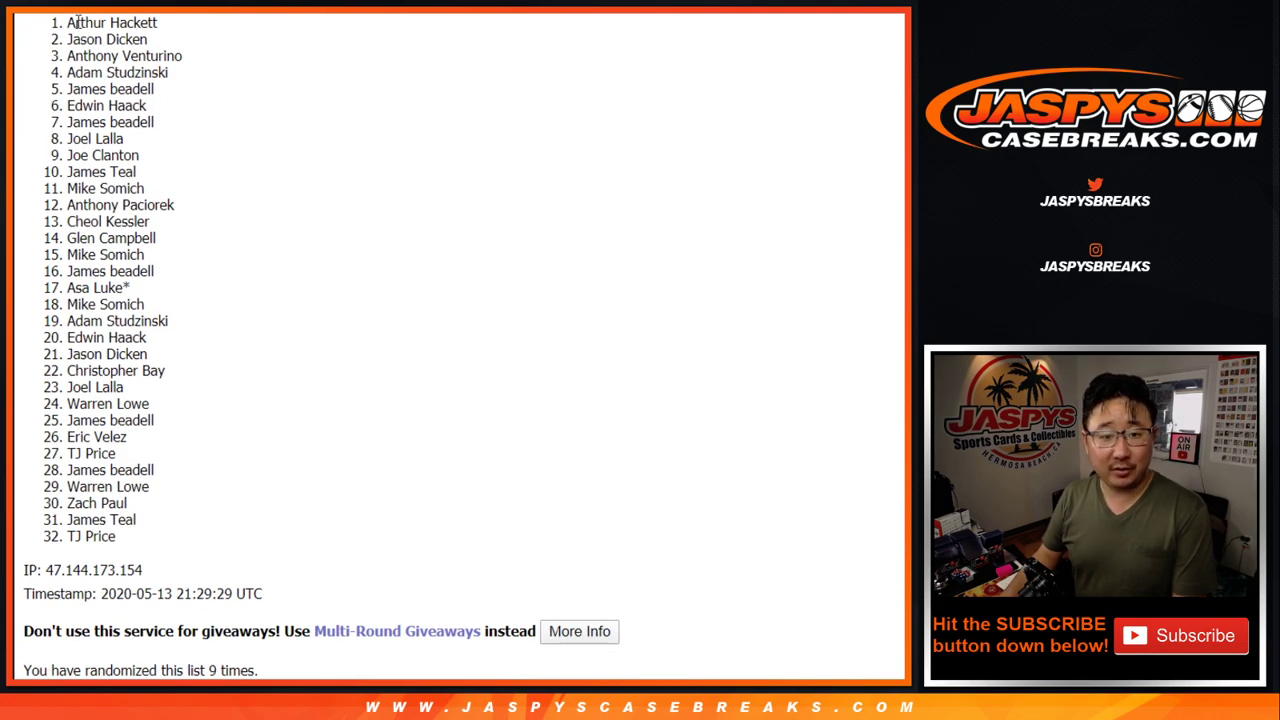
pyautogui.moveTo(67, 14); pyautogui.dragTo(165, 97)
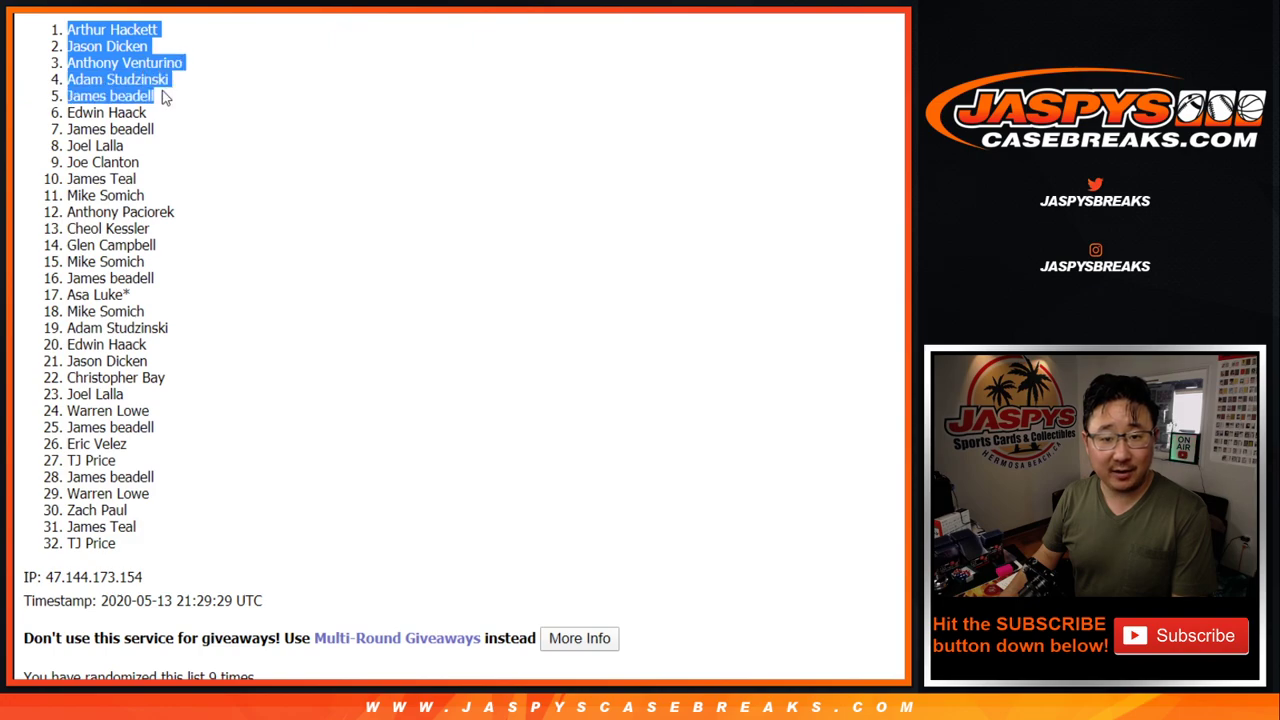